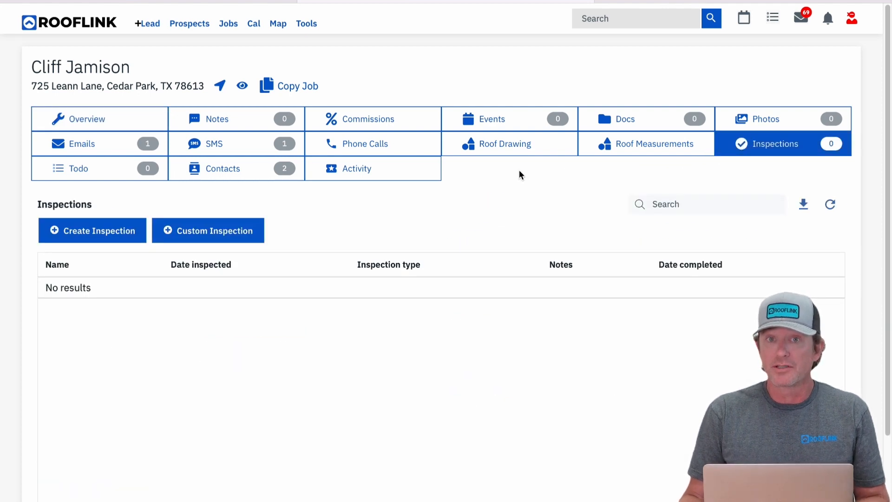
Step: Create a job inspection from the Sumoquote Inspection template
{"action": "left_click", "coordinate": [130, 230]}
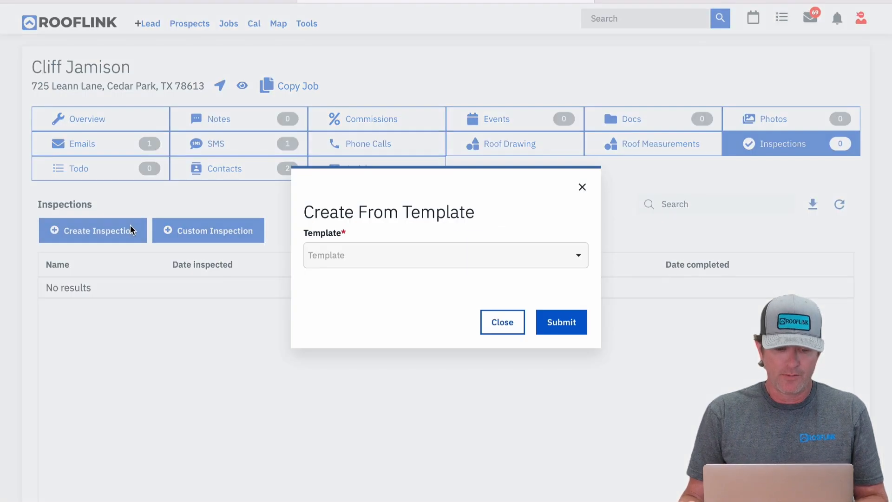
{"action": "left_click", "coordinate": [333, 255]}
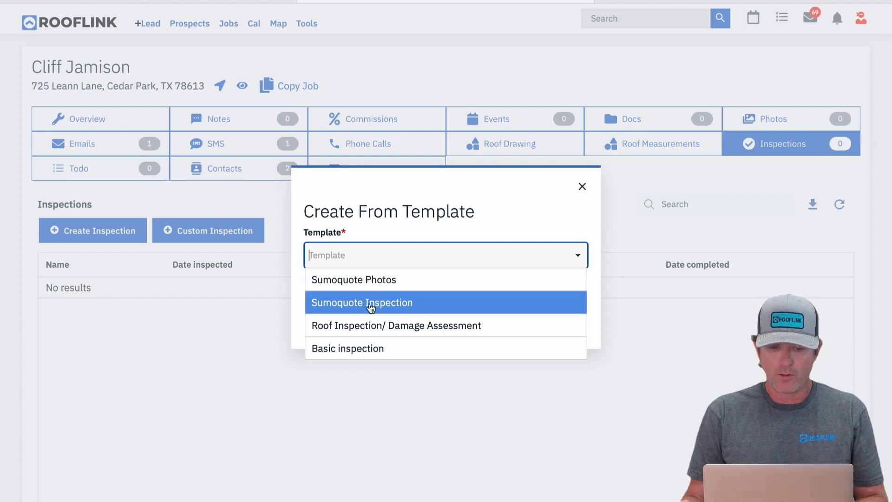
{"action": "left_click", "coordinate": [372, 305]}
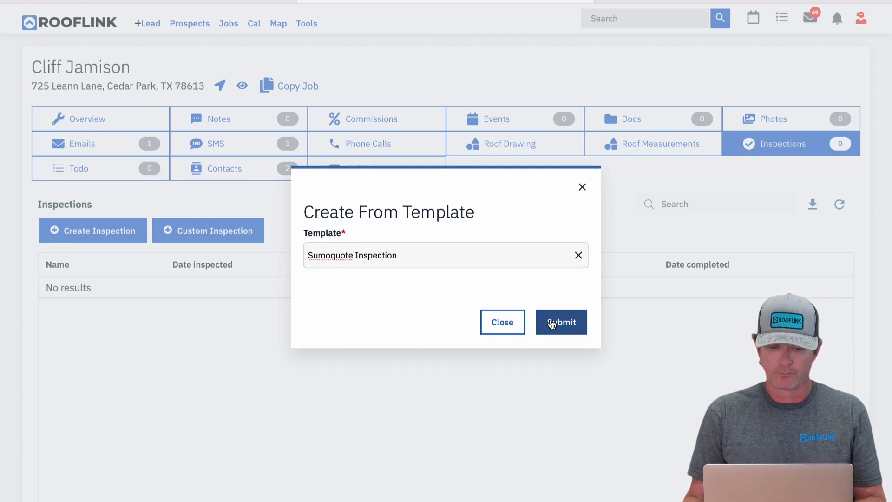
{"action": "left_click", "coordinate": [548, 321]}
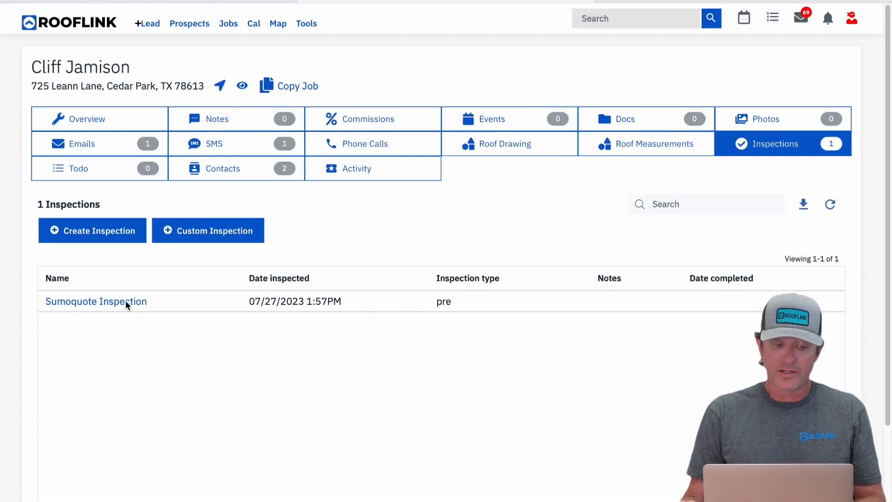
Step: Open the new Sumoquote Inspection and browse to Photos Folder on the Desktop to upload photos for Overview/ Elevations
{"action": "left_click", "coordinate": [127, 303]}
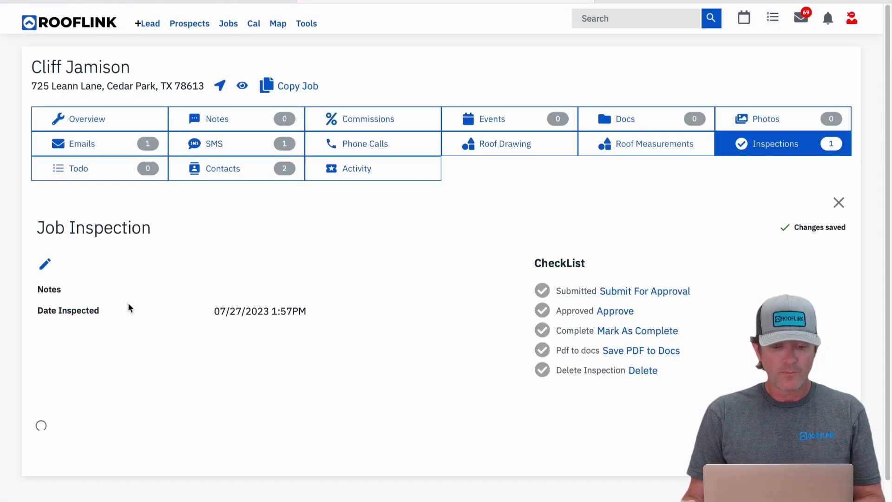
{"action": "scroll", "coordinate": [376, 339], "scroll_direction": "down", "scroll_amount": 2}
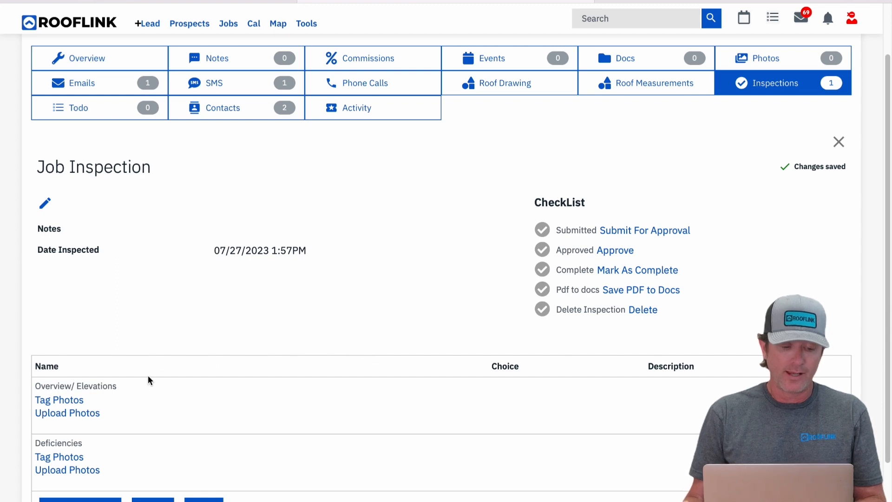
{"action": "left_click", "coordinate": [73, 413]}
{"action": "left_click", "coordinate": [294, 268]}
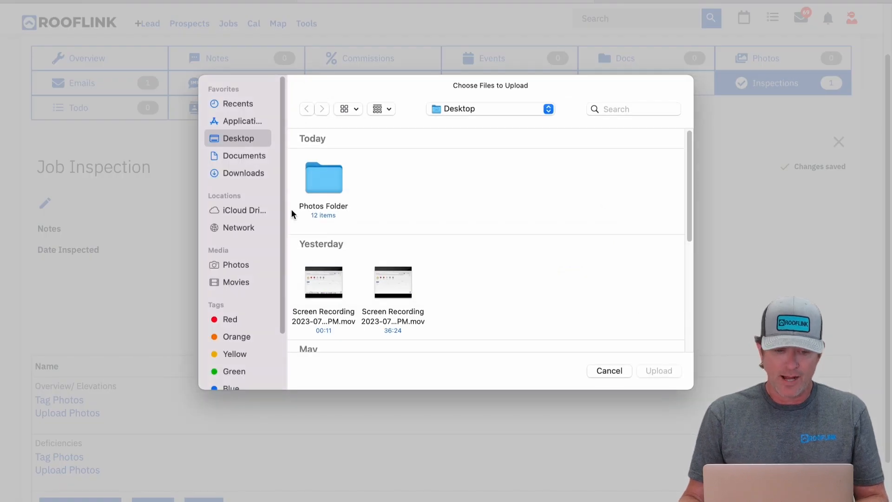
{"action": "double_click", "coordinate": [321, 184]}
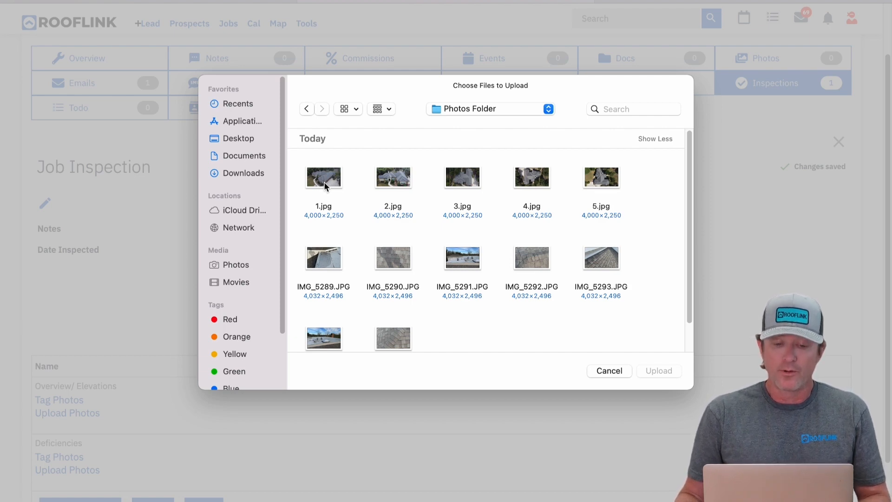
Step: Upload 1.jpg through 5.jpg to the Overview/ Elevations item and close the photo gallery
{"action": "left_click", "coordinate": [325, 182]}
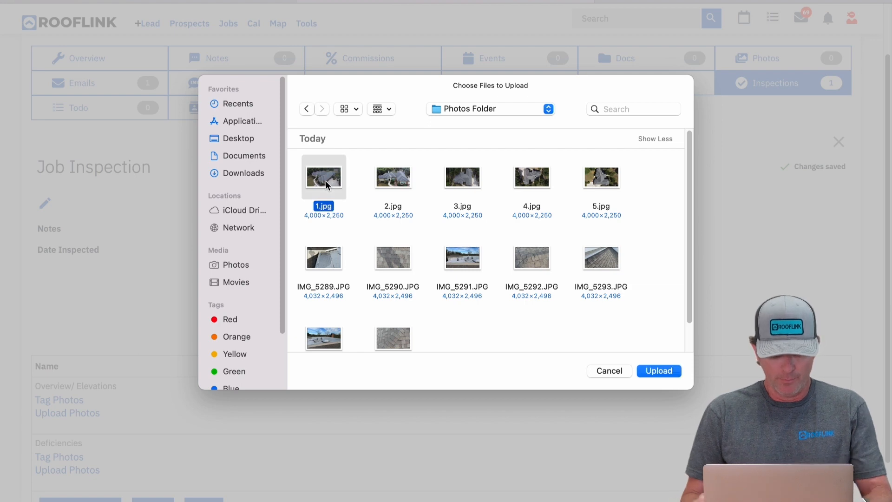
{"action": "key", "text": "shift+Right"}
{"action": "key", "text": "shift+Right"}
{"action": "key", "text": "shift+Right"}
{"action": "key", "text": "shift+Right"}
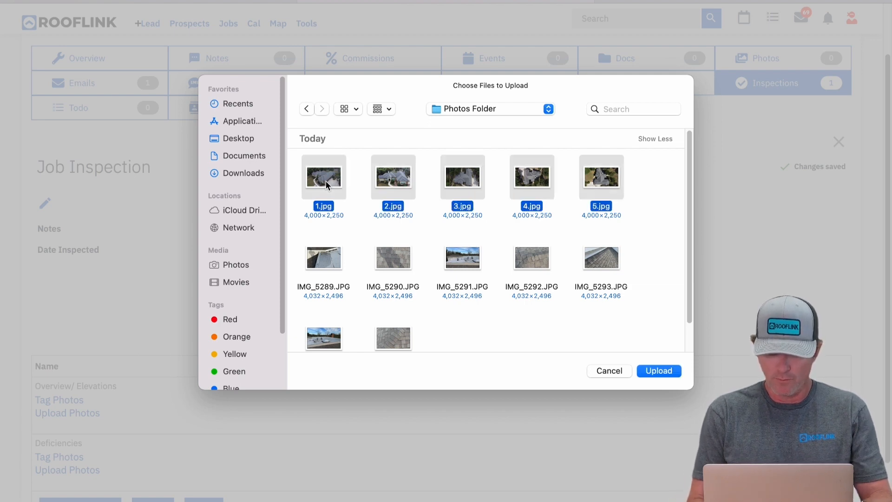
{"action": "left_click", "coordinate": [655, 371]}
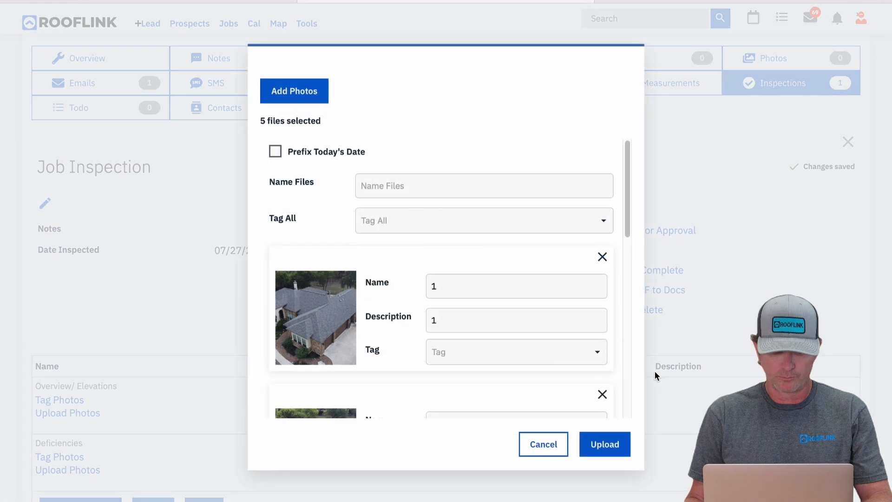
{"action": "left_click", "coordinate": [604, 444]}
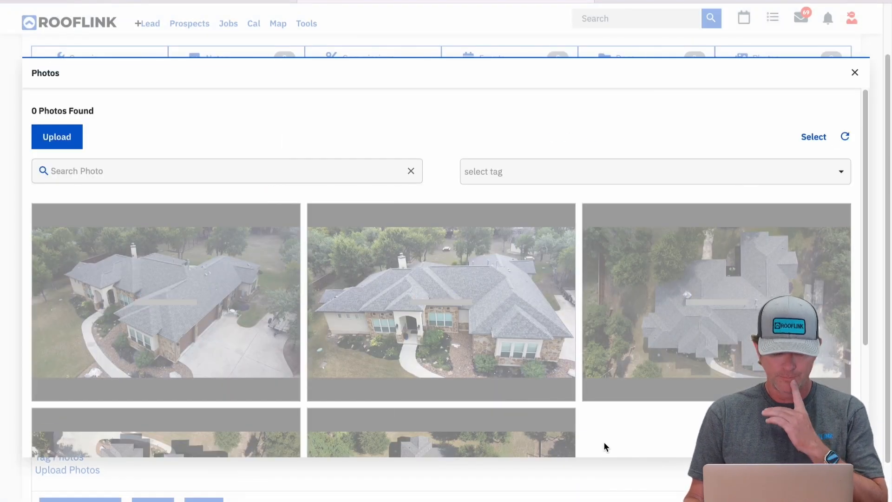
{"action": "scroll", "coordinate": [576, 358], "scroll_direction": "down", "scroll_amount": 2}
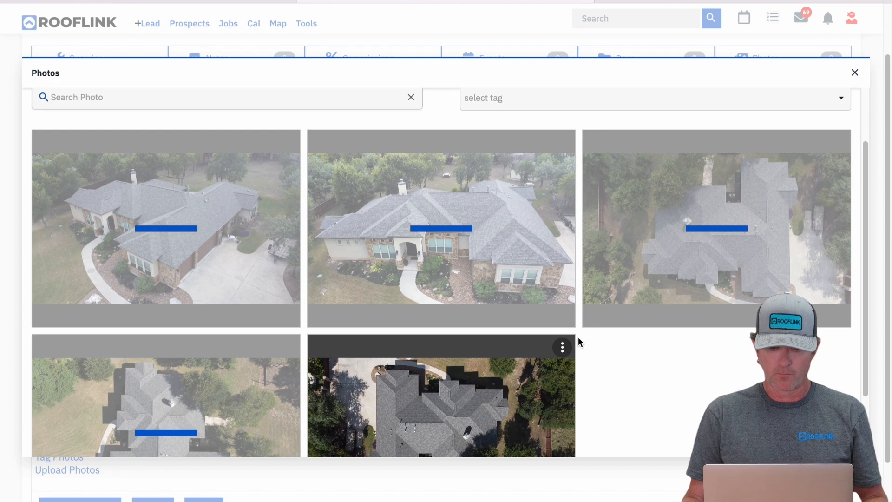
{"action": "scroll", "coordinate": [579, 338], "scroll_direction": "down", "scroll_amount": 1}
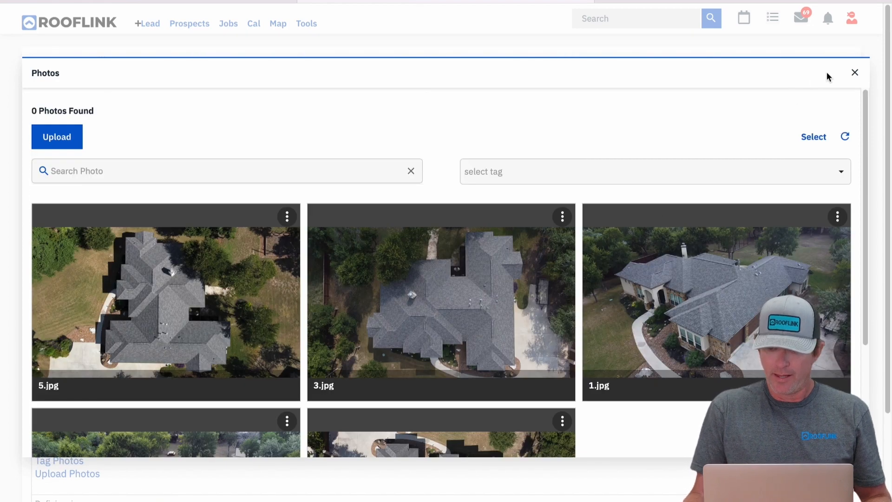
{"action": "left_click", "coordinate": [854, 73]}
Step: Upload IMG_5289.JPG through IMG_5293.JPG from Photos Folder to the Deficiencies item and close the photo gallery
{"action": "scroll", "coordinate": [460, 313], "scroll_direction": "down", "scroll_amount": 3}
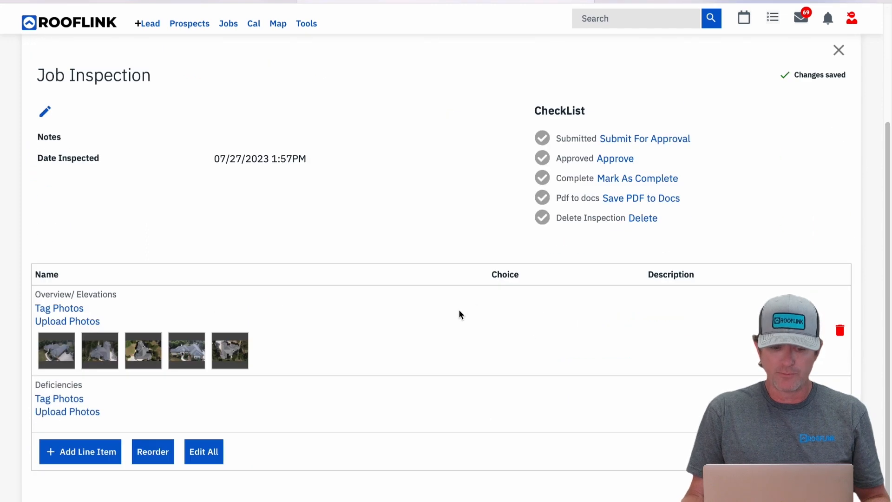
{"action": "left_click", "coordinate": [82, 414]}
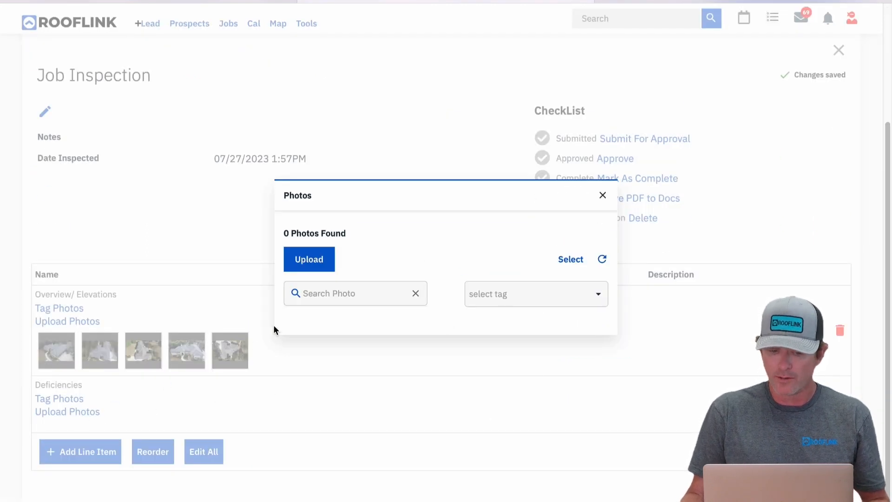
{"action": "left_click", "coordinate": [308, 267]}
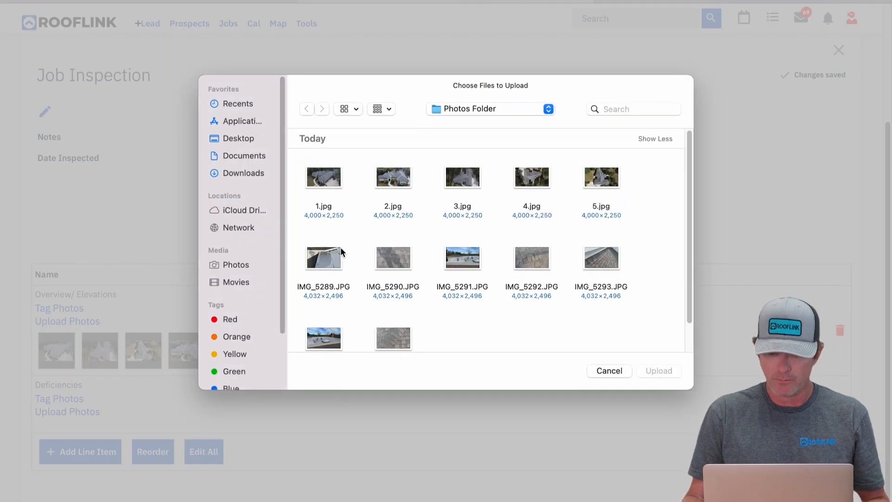
{"action": "left_click", "coordinate": [341, 247]}
{"action": "key", "text": "shift+Right"}
{"action": "key", "text": "shift+Right"}
{"action": "key", "text": "shift+Right"}
{"action": "key", "text": "shift+Right"}
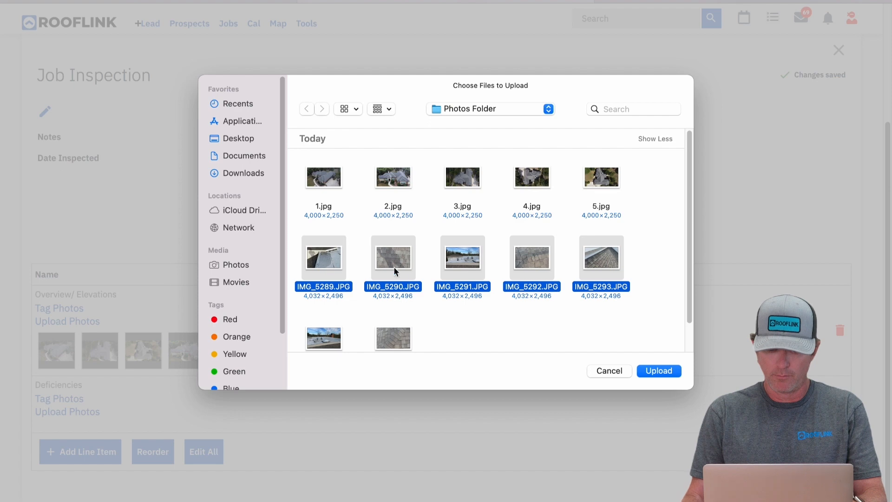
{"action": "scroll", "coordinate": [402, 276], "scroll_direction": "down", "scroll_amount": 1}
{"action": "scroll", "coordinate": [403, 278], "scroll_direction": "down", "scroll_amount": 1}
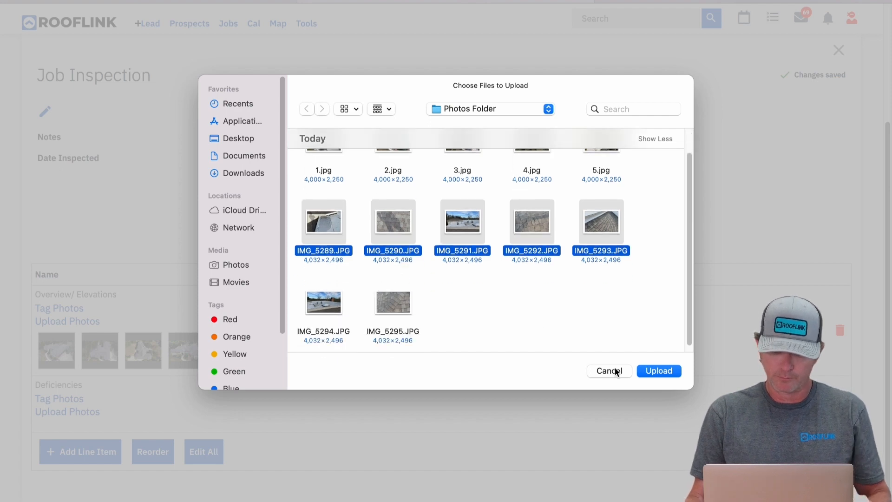
{"action": "left_click", "coordinate": [659, 370]}
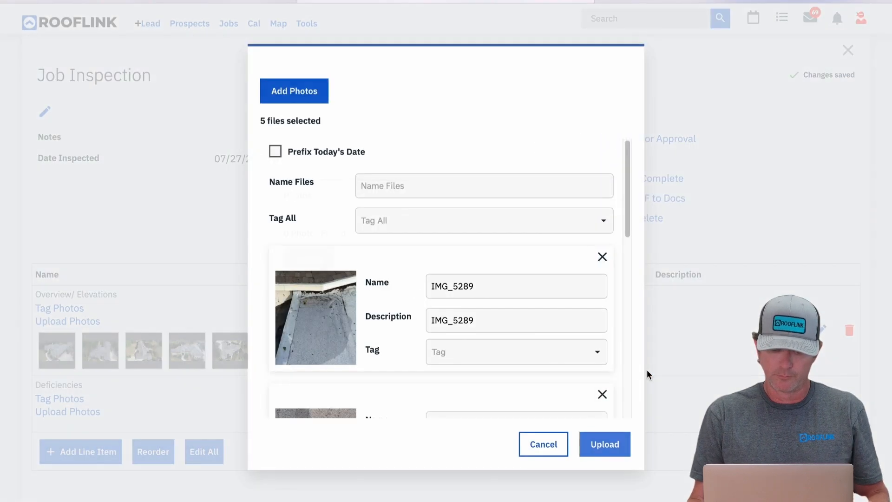
{"action": "left_click", "coordinate": [604, 446]}
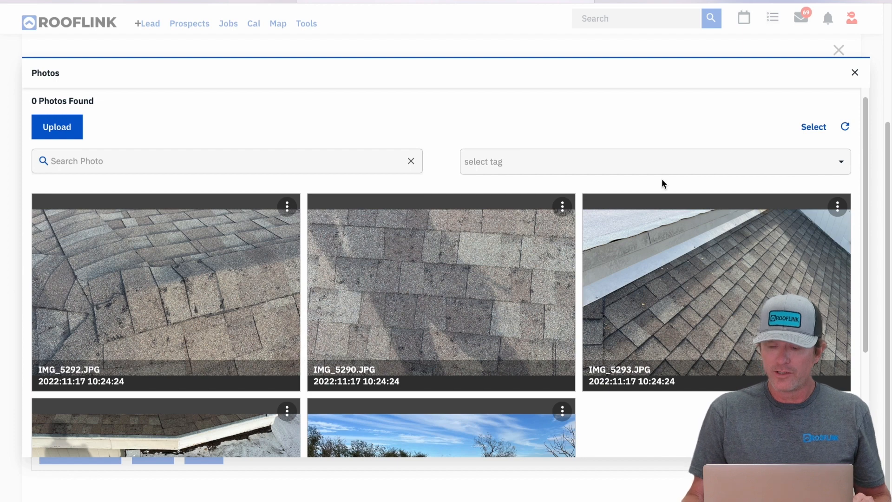
{"action": "left_click", "coordinate": [854, 74]}
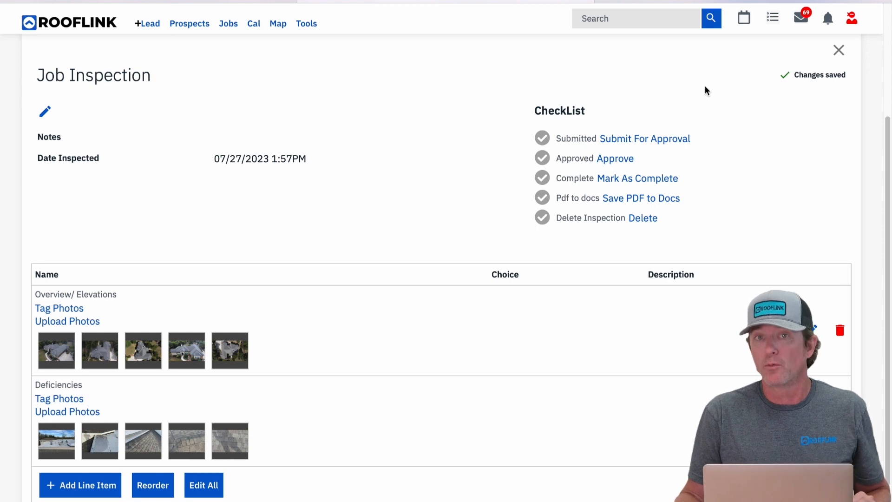
Step: Open the job's roof drawing and start a new building on the house marked by the map pin
{"action": "scroll", "coordinate": [404, 157], "scroll_direction": "up", "scroll_amount": 3}
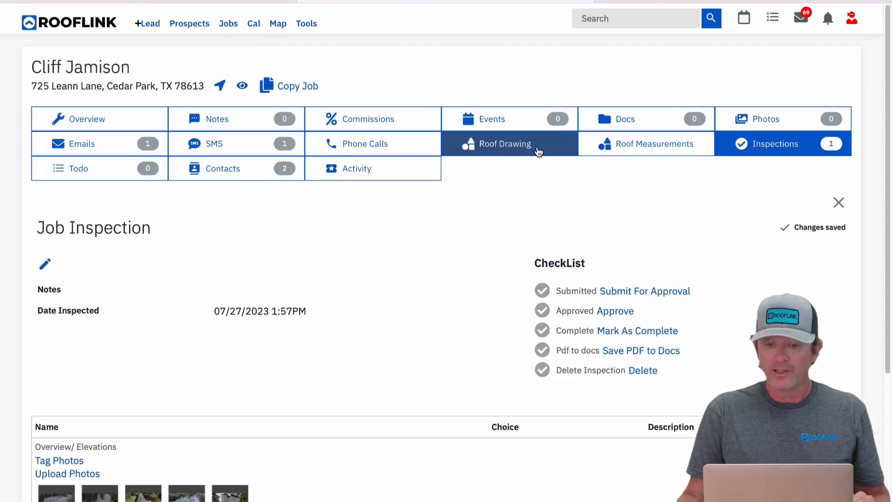
{"action": "left_click", "coordinate": [519, 152]}
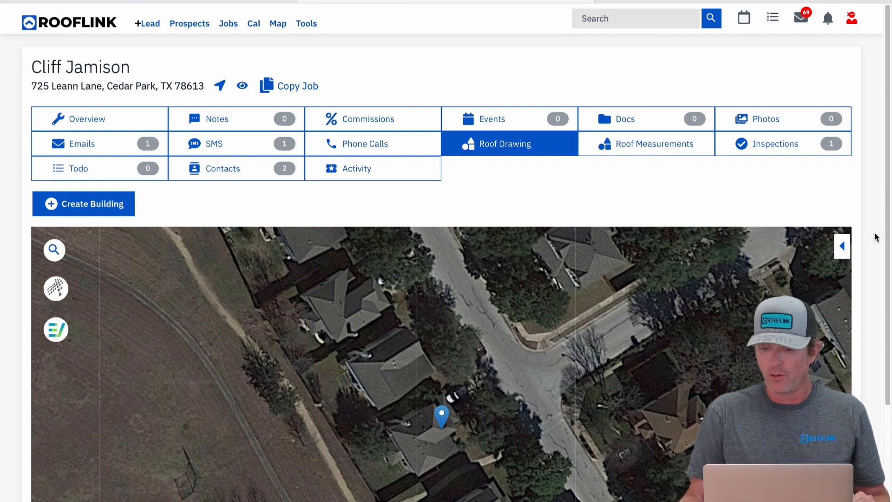
{"action": "scroll", "coordinate": [875, 237], "scroll_direction": "down", "scroll_amount": 2}
{"action": "scroll", "coordinate": [493, 387], "scroll_direction": "up", "scroll_amount": 2}
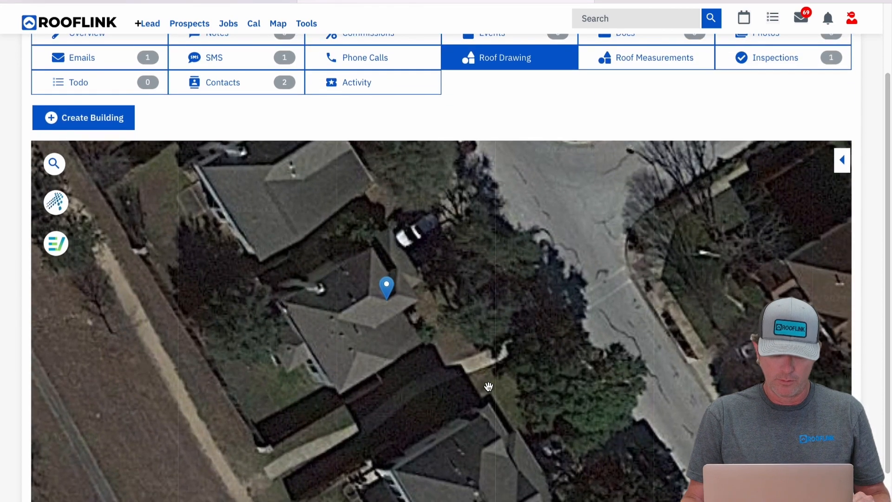
{"action": "scroll", "coordinate": [492, 386], "scroll_direction": "up", "scroll_amount": 2}
{"action": "left_click_drag", "start_coordinate": [416, 350], "coordinate": [598, 442]}
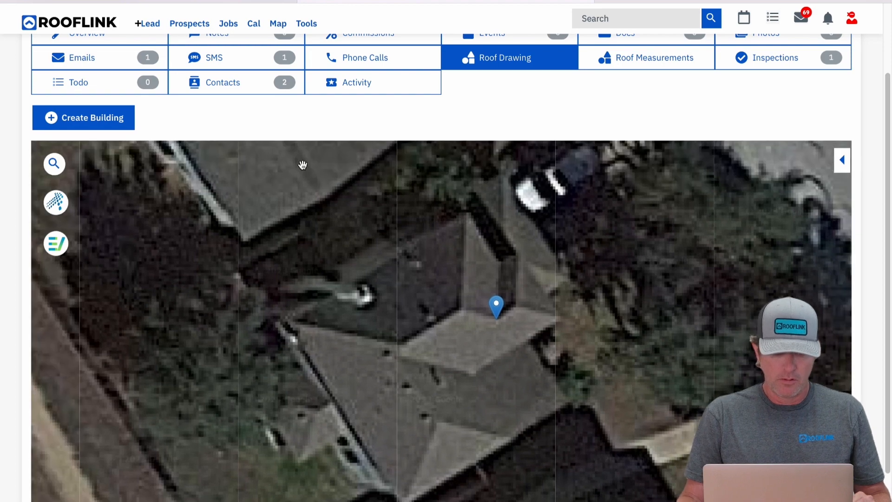
{"action": "left_click", "coordinate": [117, 122]}
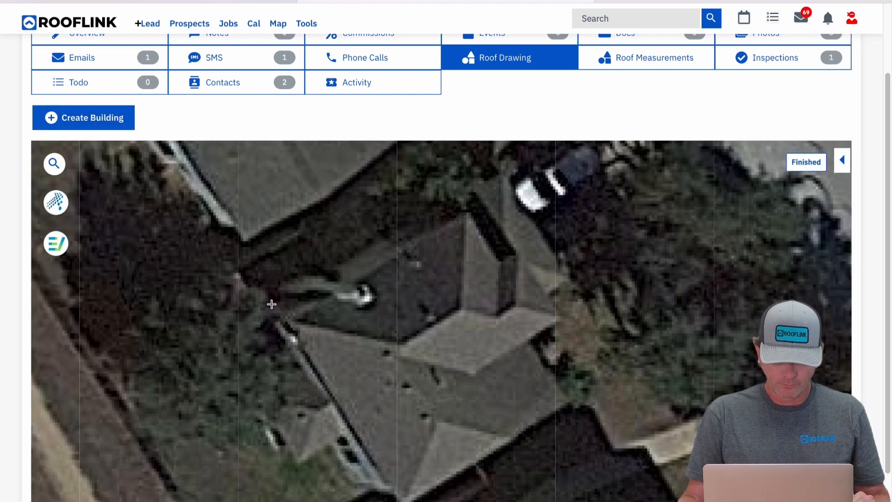
Step: Trace the main roof outline clockwise from the house's west corner around the north and east sides to the south corner
{"action": "left_click", "coordinate": [281, 317]}
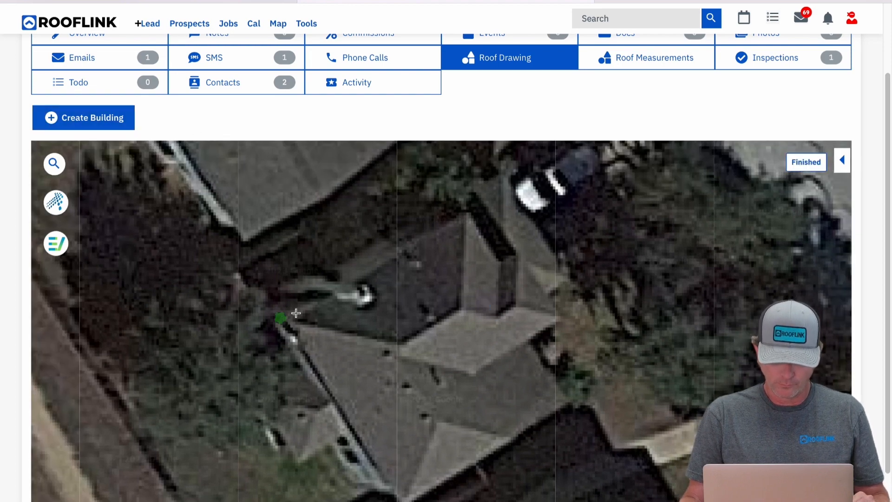
{"action": "left_click", "coordinate": [468, 213]}
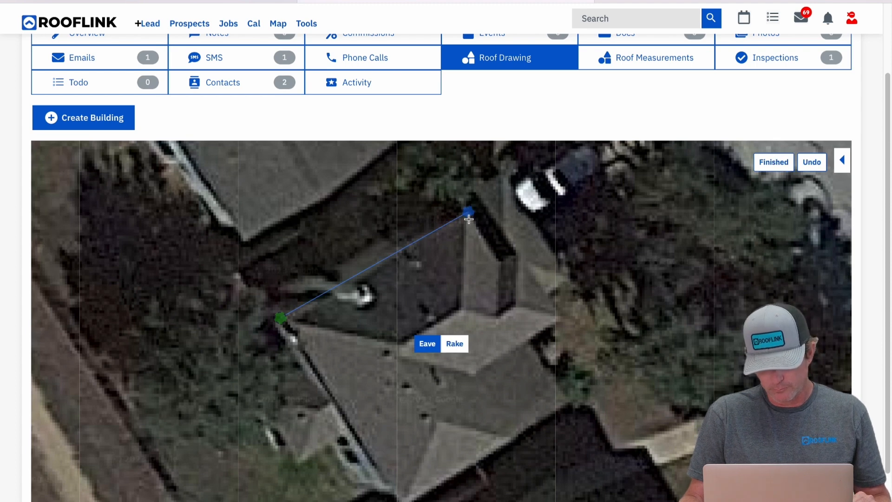
{"action": "left_click", "coordinate": [460, 200]}
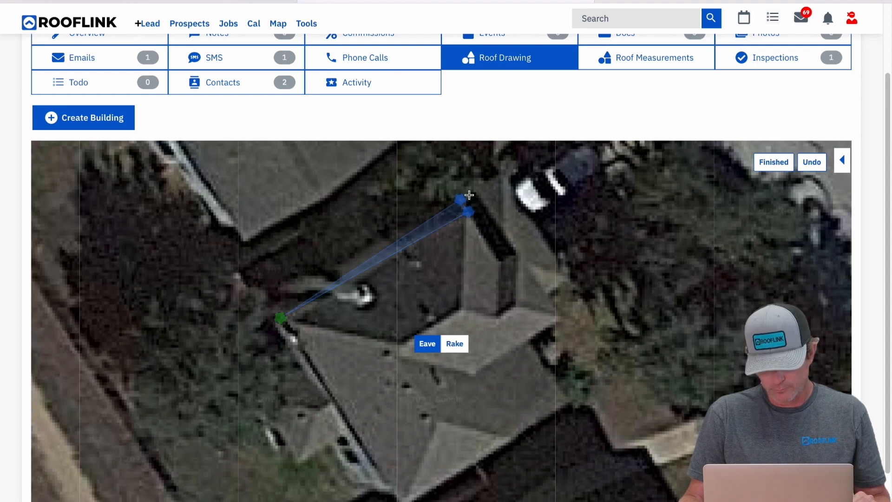
{"action": "left_click", "coordinate": [500, 175]}
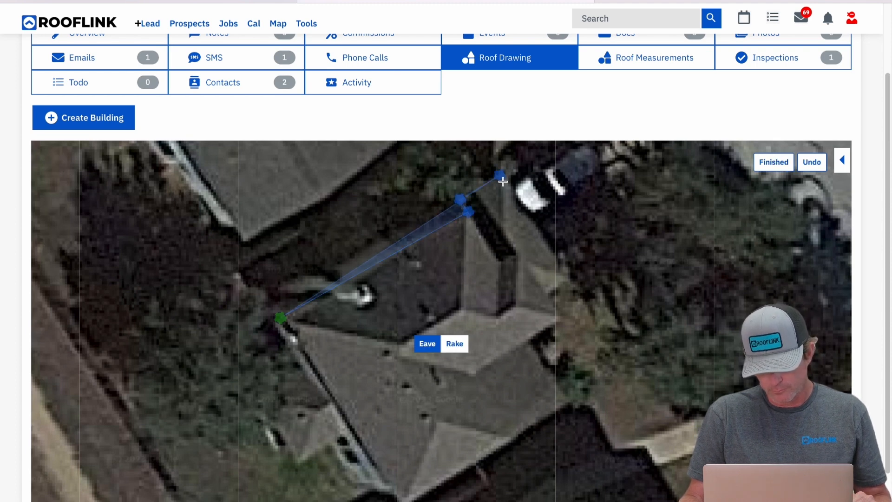
{"action": "left_click", "coordinate": [569, 278]}
{"action": "left_click", "coordinate": [549, 295]}
{"action": "left_click", "coordinate": [560, 319]}
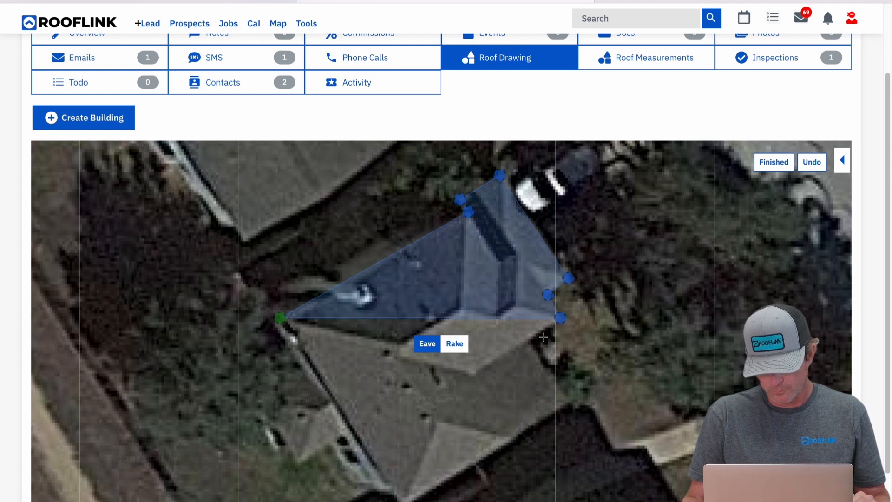
{"action": "left_click", "coordinate": [530, 343]}
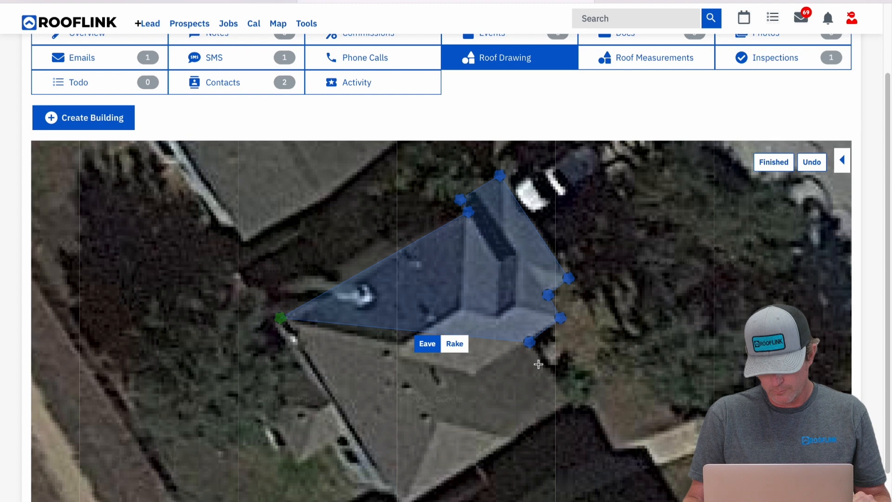
{"action": "left_click", "coordinate": [571, 400]}
{"action": "left_click", "coordinate": [511, 440]}
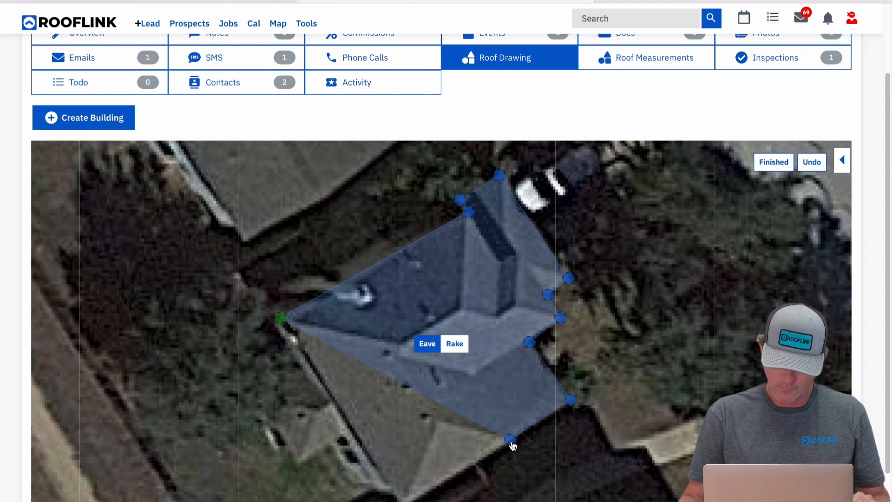
{"action": "left_click", "coordinate": [404, 500]}
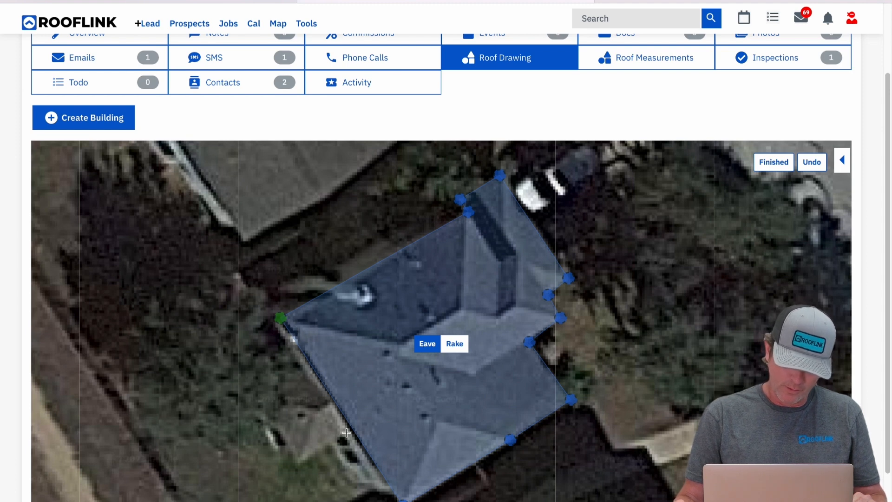
Step: Outline the small rectangular projection on the southwest side, align its upper inner corner with the wall, and close the outline
{"action": "left_click", "coordinate": [350, 430]}
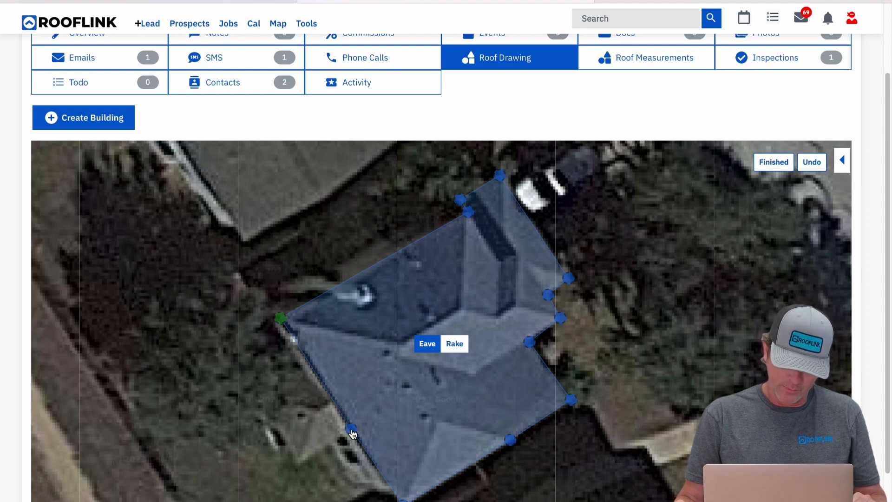
{"action": "left_click", "coordinate": [302, 464]}
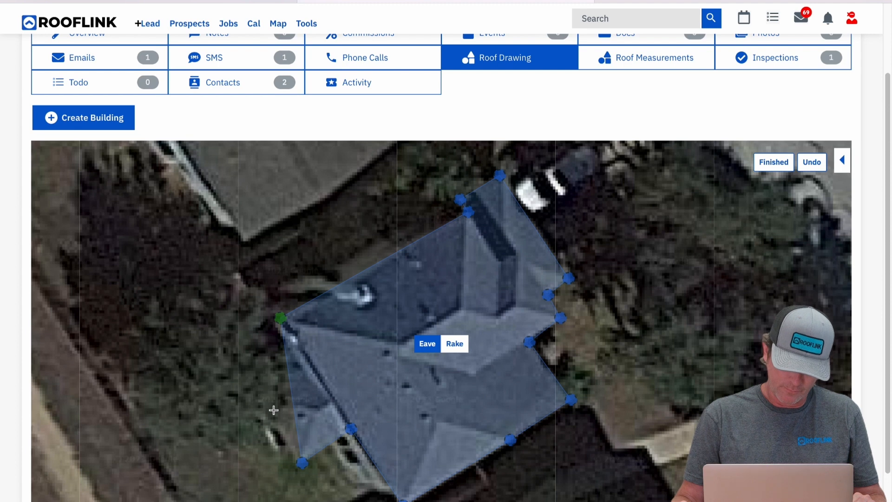
{"action": "left_click", "coordinate": [259, 398]}
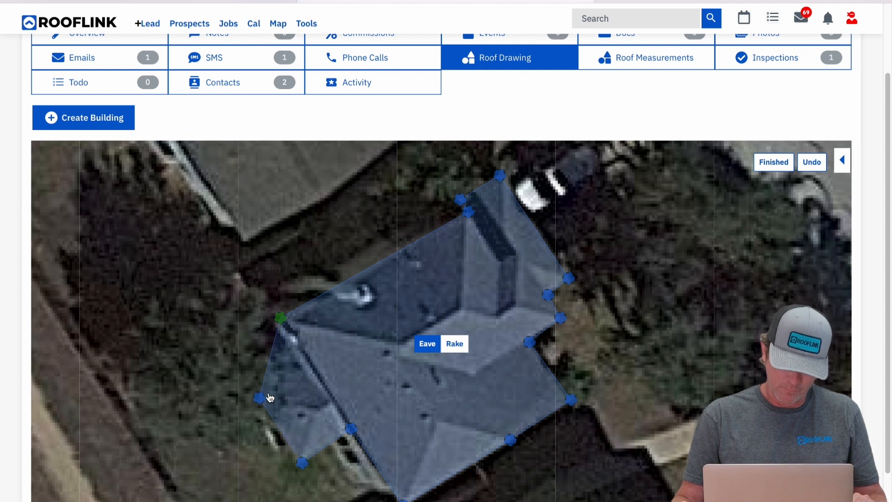
{"action": "left_click", "coordinate": [303, 369]}
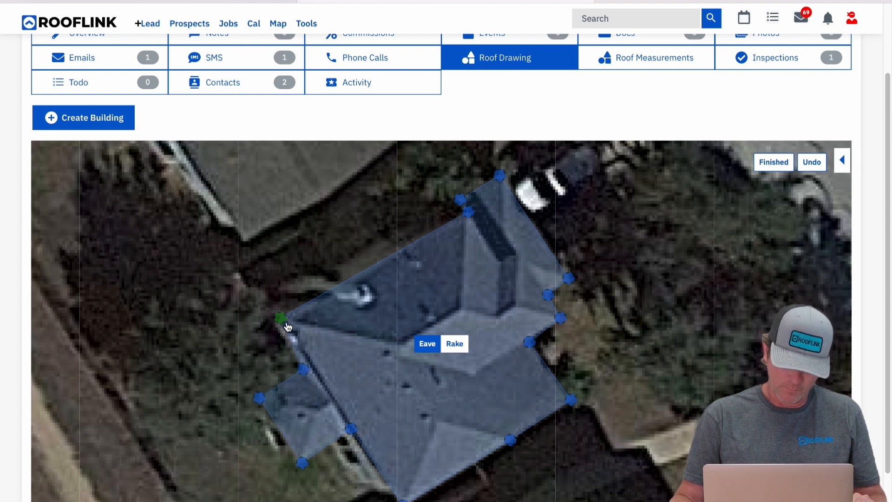
{"action": "left_click_drag", "start_coordinate": [305, 368], "coordinate": [311, 364]}
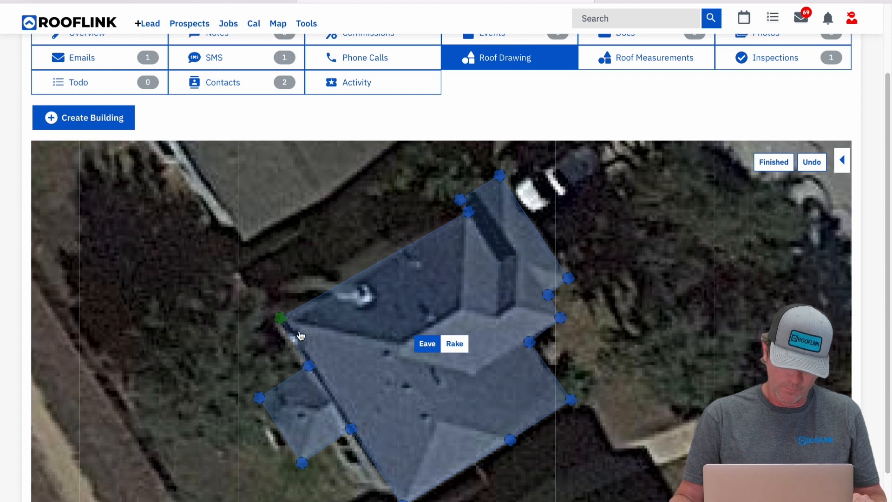
{"action": "left_click", "coordinate": [281, 319]}
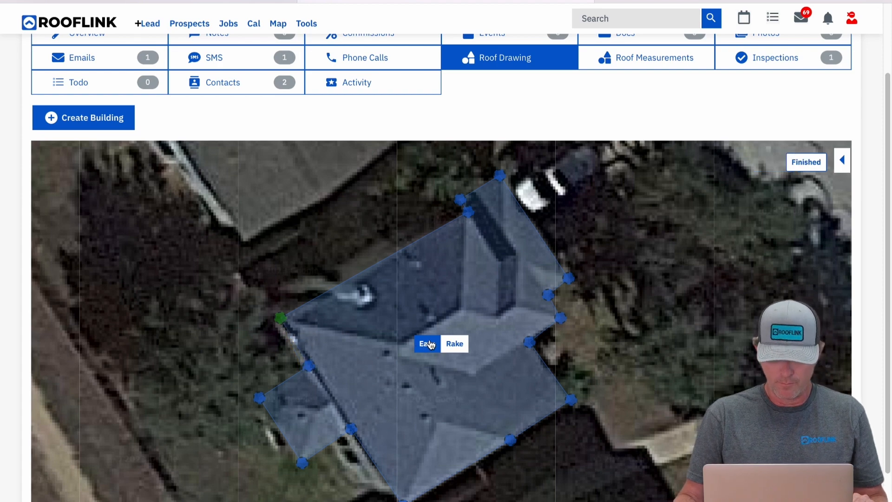
Step: Finish the outline and create the building House with a 6/12 roof pitch and 12.5% waste
{"action": "left_click", "coordinate": [802, 164]}
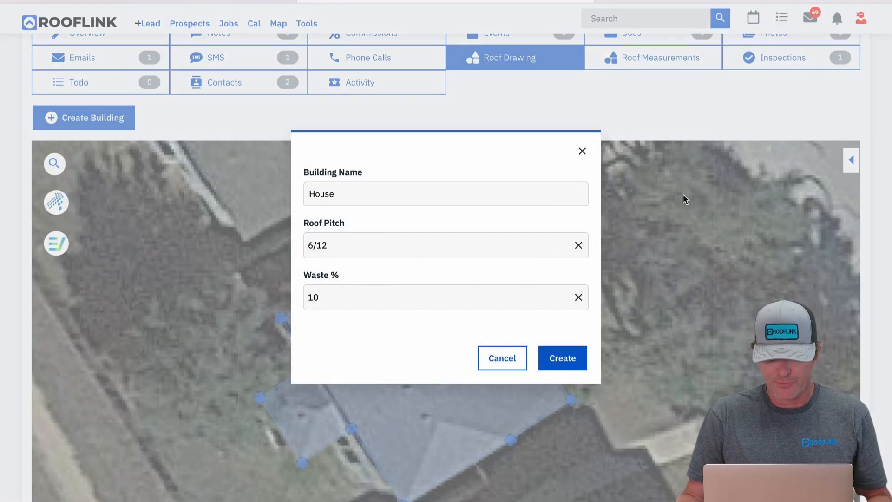
{"action": "left_click", "coordinate": [458, 293]}
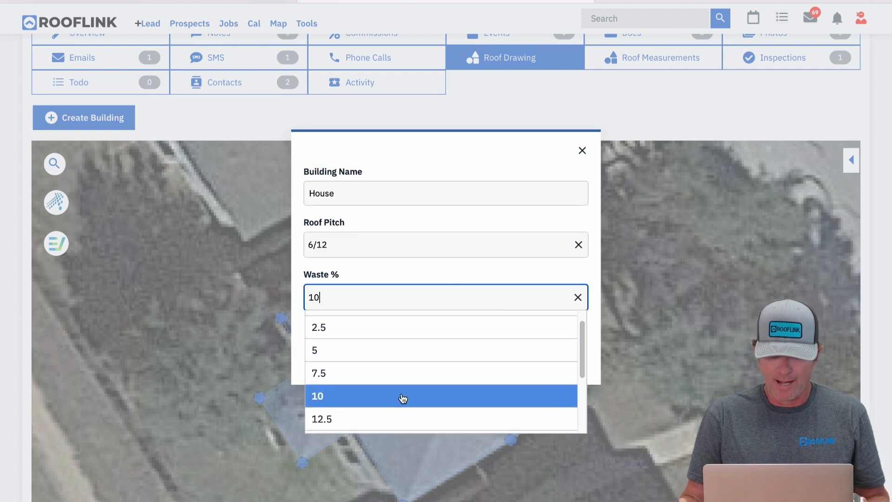
{"action": "left_click", "coordinate": [405, 419]}
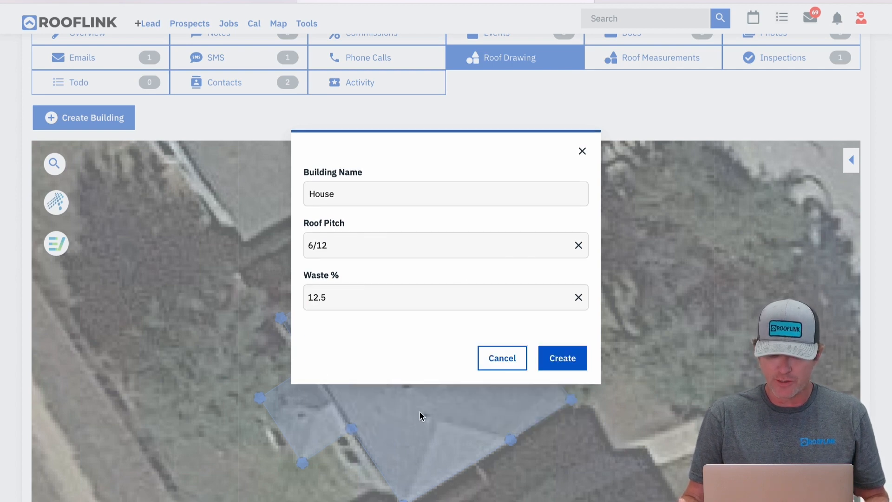
{"action": "left_click", "coordinate": [562, 360]}
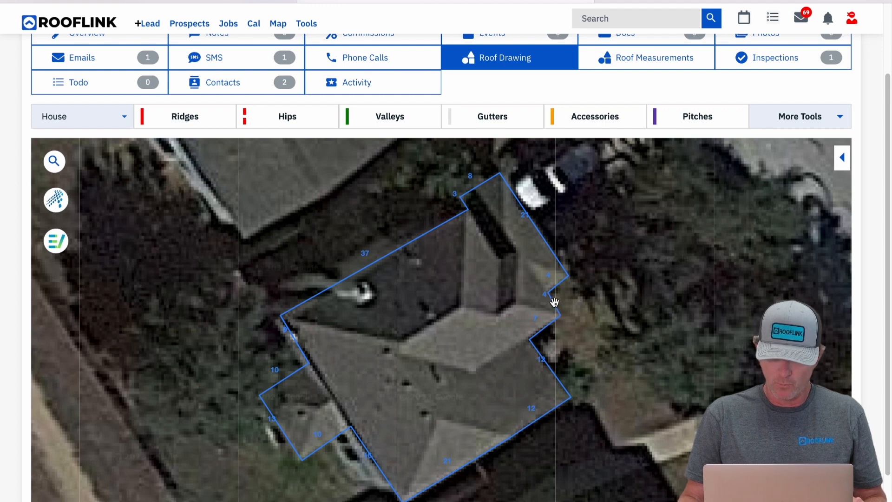
Step: Change the short edge at the notch on the roof's east side to a rake
{"action": "left_click", "coordinate": [811, 125]}
{"action": "left_click", "coordinate": [795, 200]}
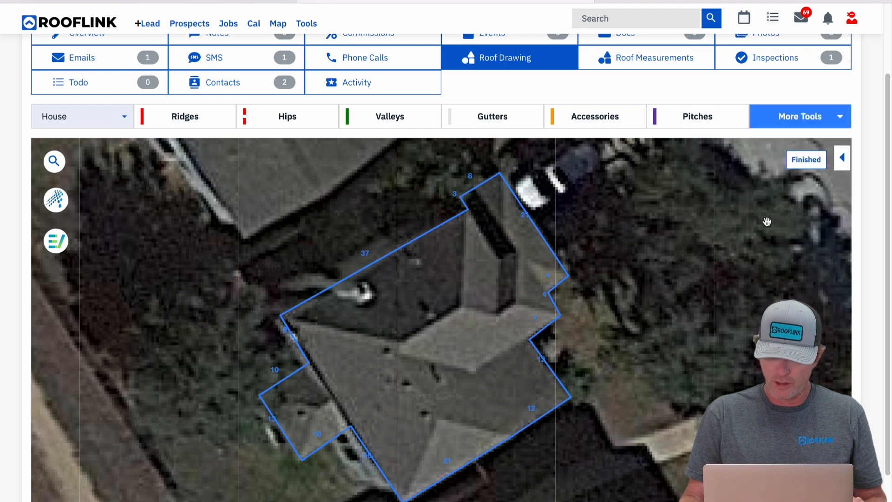
{"action": "left_click", "coordinate": [553, 310]}
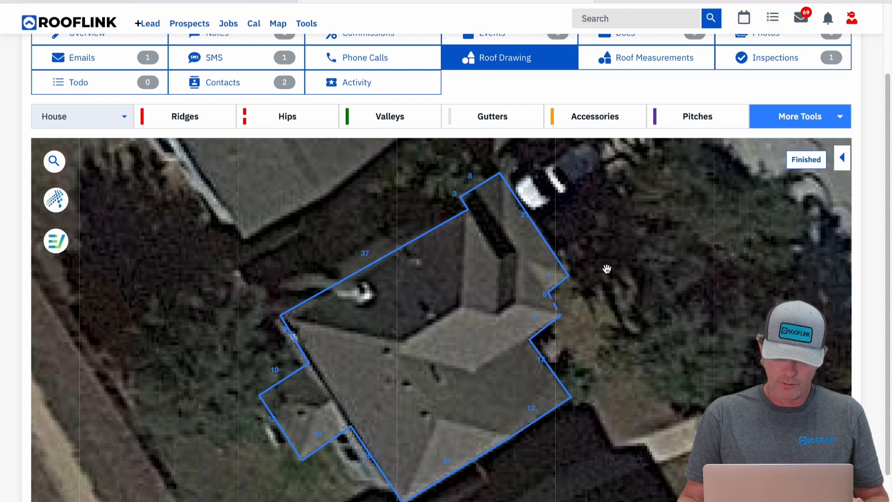
Step: Draw three ridges: the central ridge, the short one to its east, and the diagonal one on the southern section
{"action": "left_click", "coordinate": [178, 126]}
{"action": "left_click", "coordinate": [397, 340]}
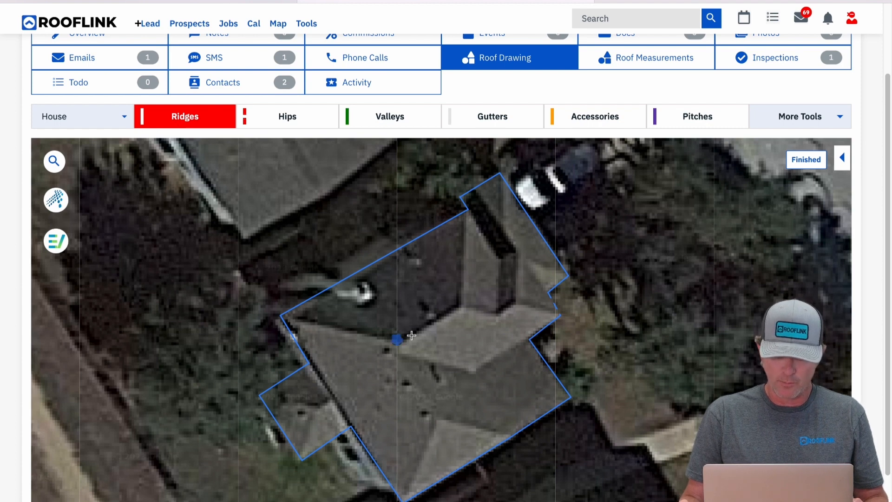
{"action": "left_click", "coordinate": [460, 307]}
{"action": "left_click", "coordinate": [498, 317]}
{"action": "left_click", "coordinate": [517, 305]}
{"action": "left_click", "coordinate": [437, 417]}
{"action": "left_click", "coordinate": [396, 356]}
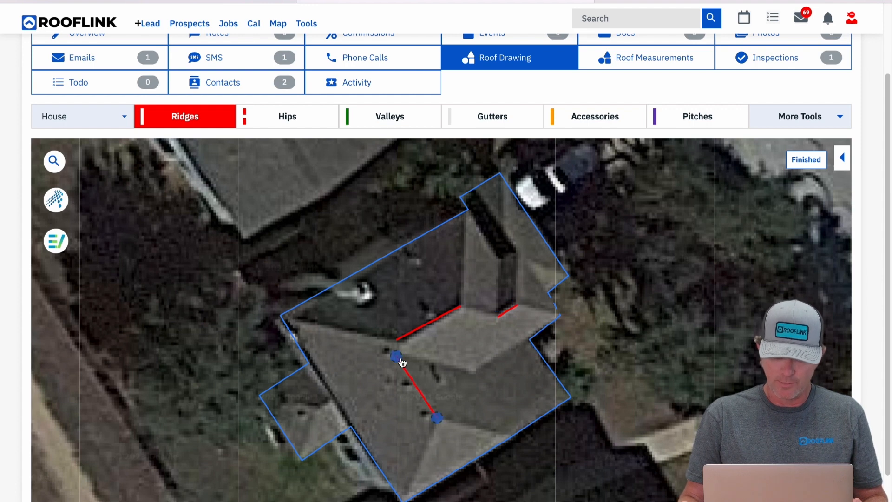
Step: Draw hips from the west corner to the central ridge, between the adjacent ridges, and from the southern ridge end to the southeast edge
{"action": "left_click", "coordinate": [286, 122]}
{"action": "left_click", "coordinate": [286, 314]}
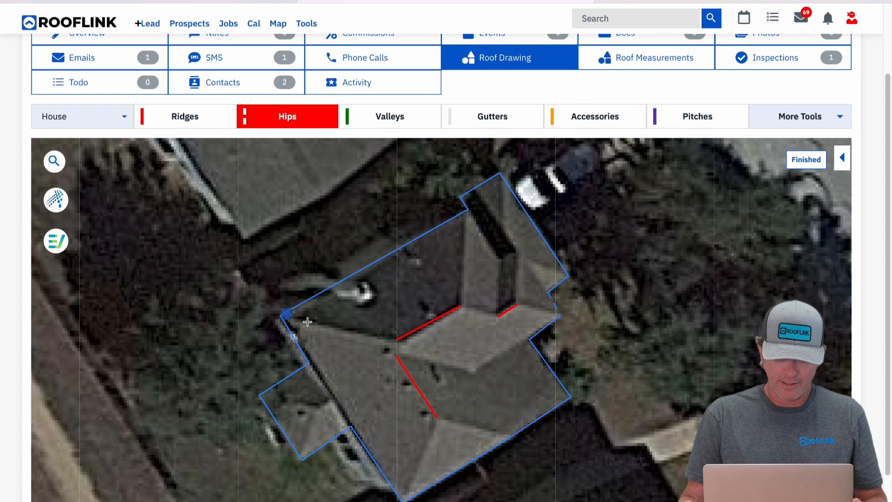
{"action": "left_click", "coordinate": [398, 342]}
{"action": "left_click", "coordinate": [398, 355]}
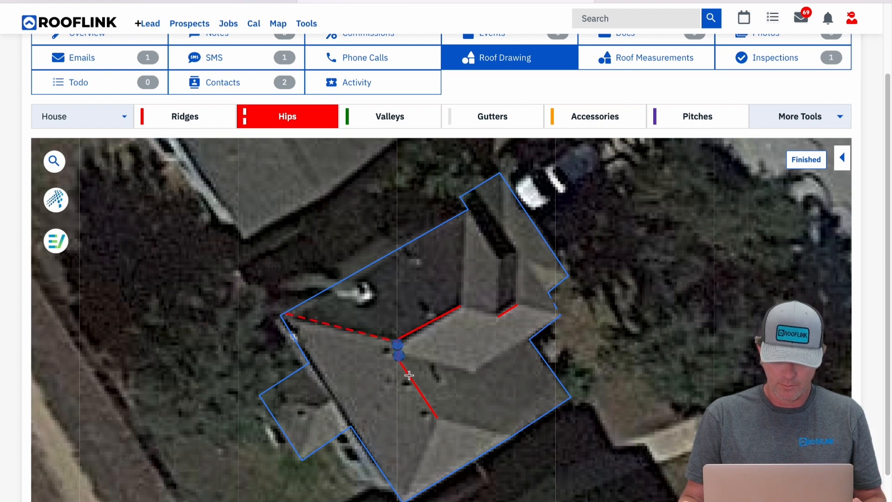
{"action": "left_click", "coordinate": [434, 418]}
{"action": "left_click", "coordinate": [406, 497]}
{"action": "left_click", "coordinate": [512, 437]}
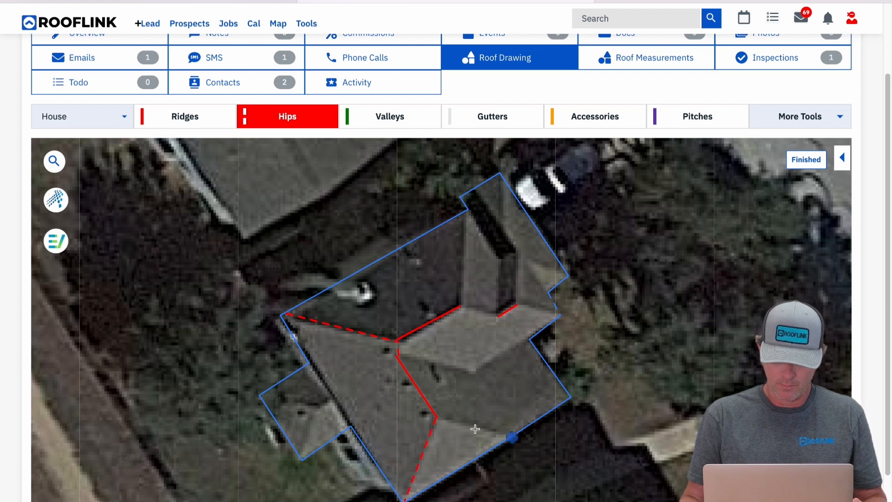
{"action": "left_click", "coordinate": [436, 419]}
Step: Draw the hips on the northern and eastern sections, joining the central and short ridges to each other and to the outer corners
{"action": "left_click", "coordinate": [496, 314]}
{"action": "left_click", "coordinate": [517, 253]}
{"action": "left_click", "coordinate": [517, 303]}
{"action": "left_click", "coordinate": [562, 315]}
{"action": "left_click", "coordinate": [567, 274]}
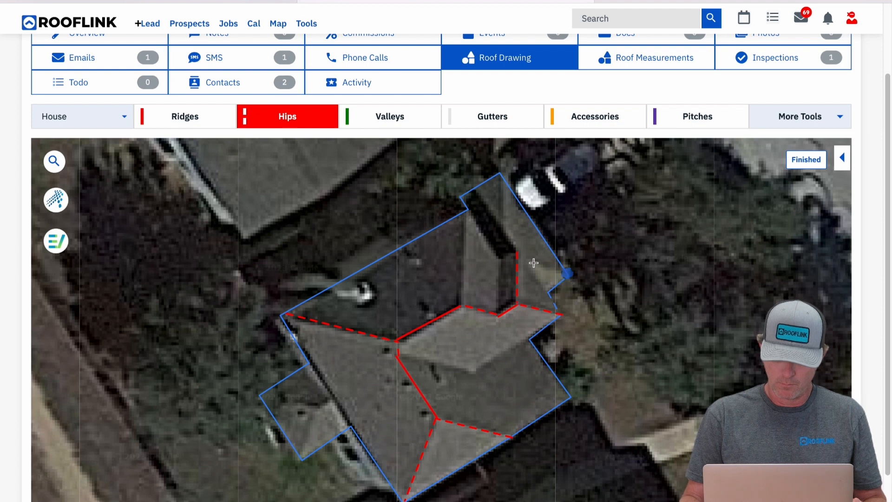
{"action": "left_click", "coordinate": [503, 179]}
{"action": "left_click", "coordinate": [502, 225]}
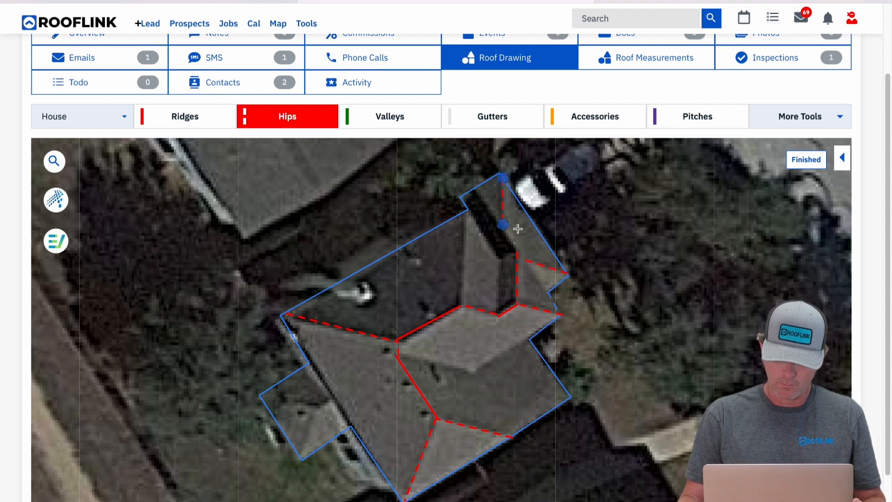
{"action": "left_click", "coordinate": [469, 214]}
{"action": "left_click", "coordinate": [462, 304]}
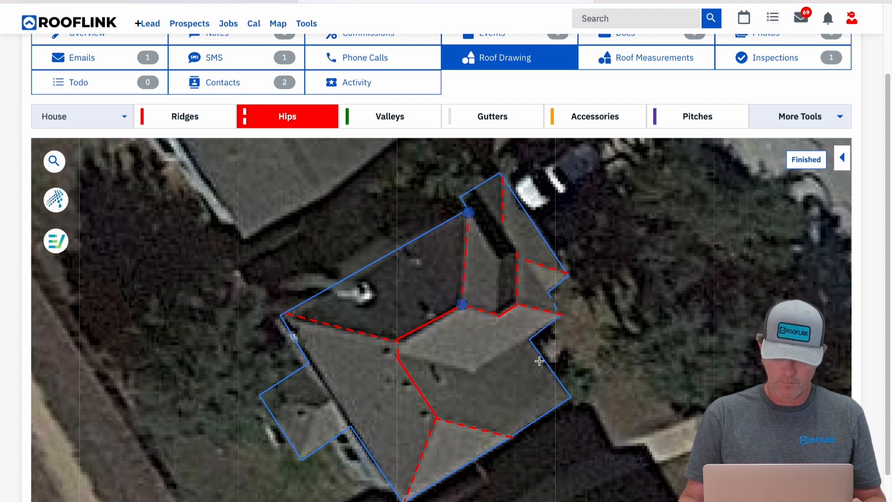
Step: Draw two hips from the southwest projection's outer corners and a short ridge from their meeting point toward the main roof
{"action": "left_click", "coordinate": [314, 408]}
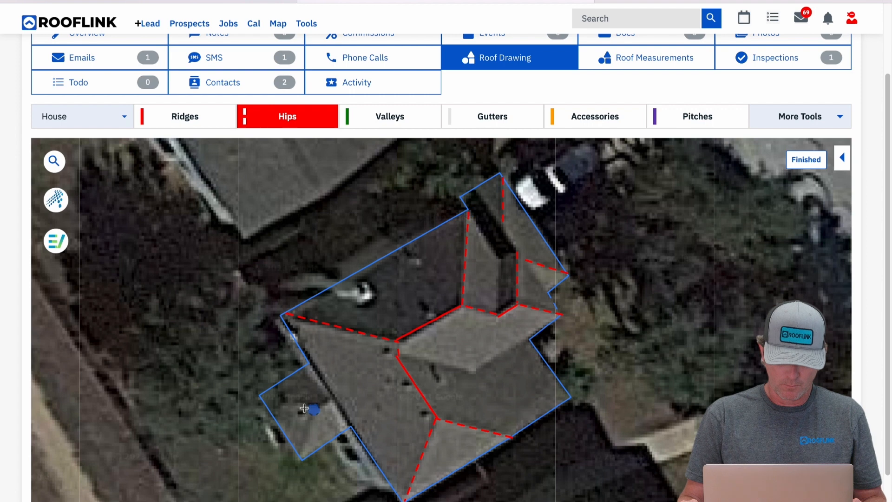
{"action": "left_click", "coordinate": [263, 396]}
{"action": "left_click", "coordinate": [303, 459]}
{"action": "left_click", "coordinate": [313, 413]}
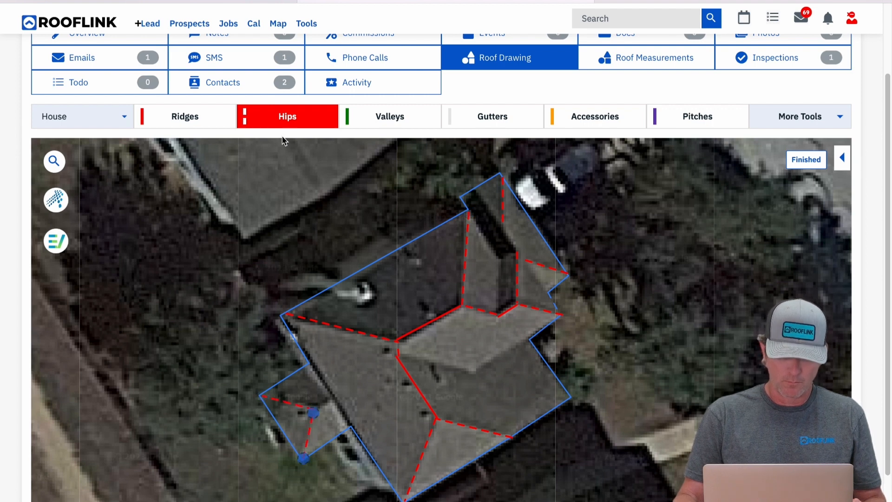
{"action": "left_click", "coordinate": [227, 124]}
{"action": "left_click", "coordinate": [316, 408]}
{"action": "left_click", "coordinate": [335, 398]}
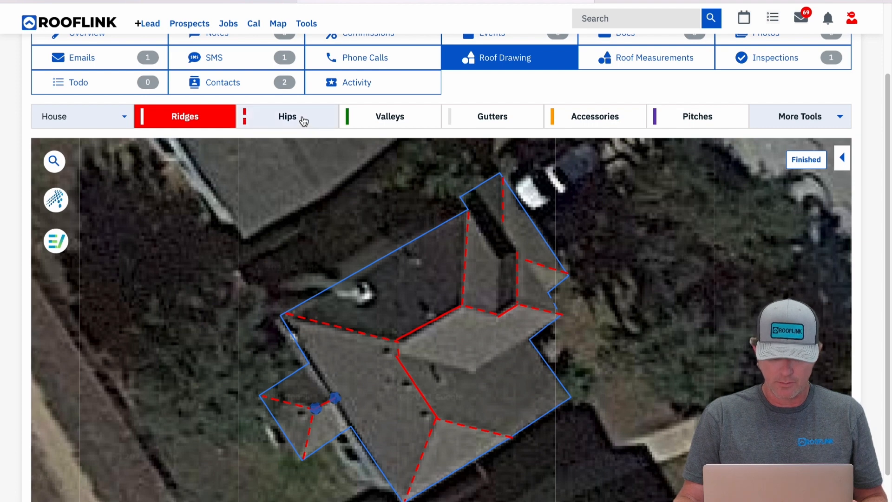
Step: Finish the line drawing and delete the hip at the roof's north corner
{"action": "left_click", "coordinate": [806, 160]}
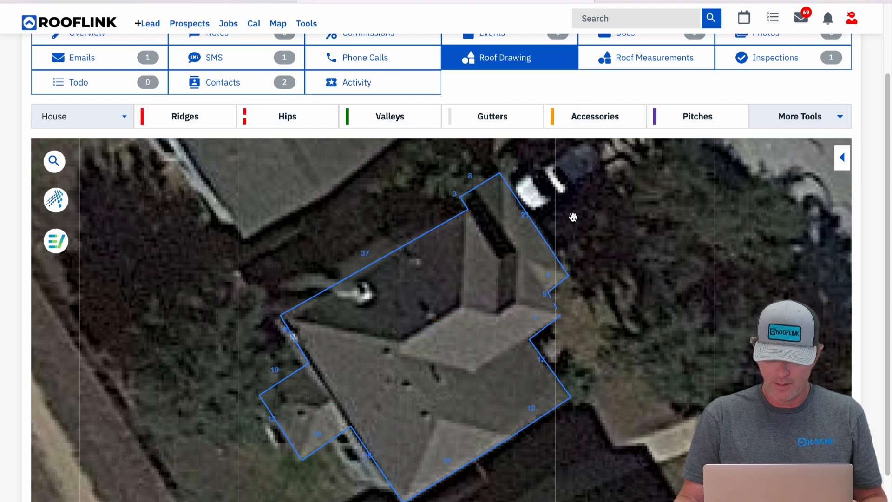
{"action": "left_click", "coordinate": [504, 216]}
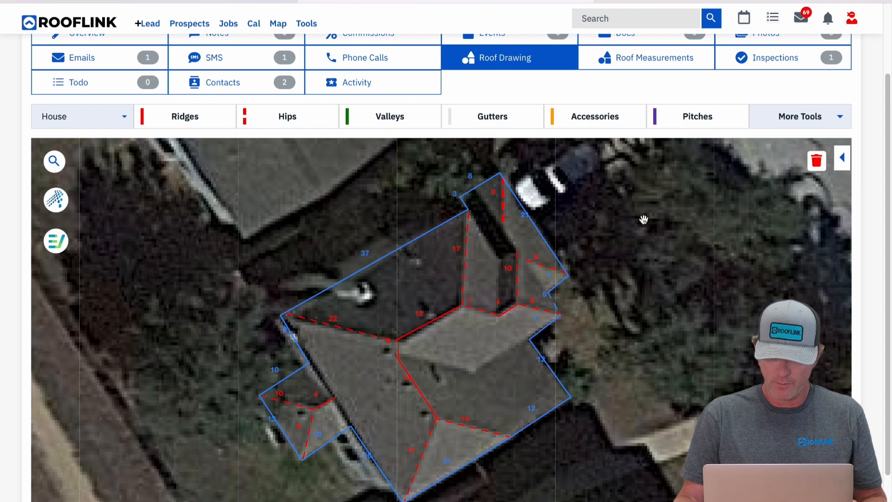
{"action": "left_click", "coordinate": [812, 164]}
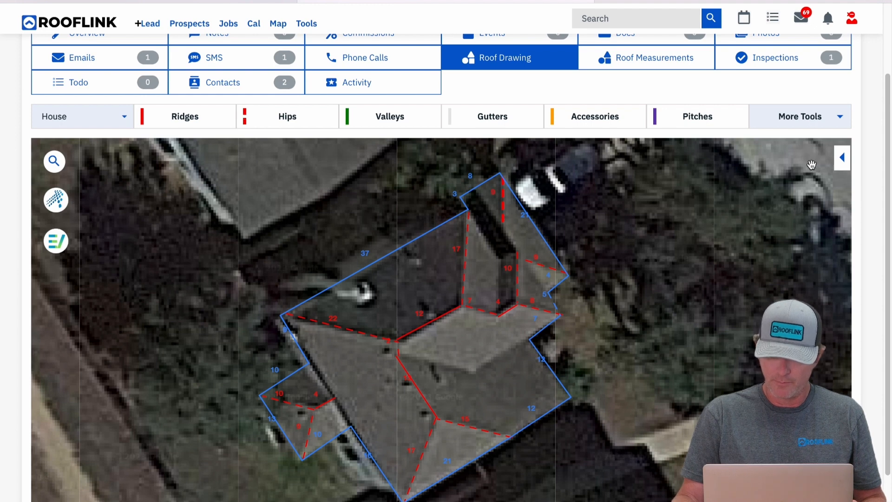
Step: Draw a hip from the roof's north corner straight south to the inner notch of the northern section
{"action": "left_click", "coordinate": [328, 119]}
{"action": "left_click", "coordinate": [498, 178]}
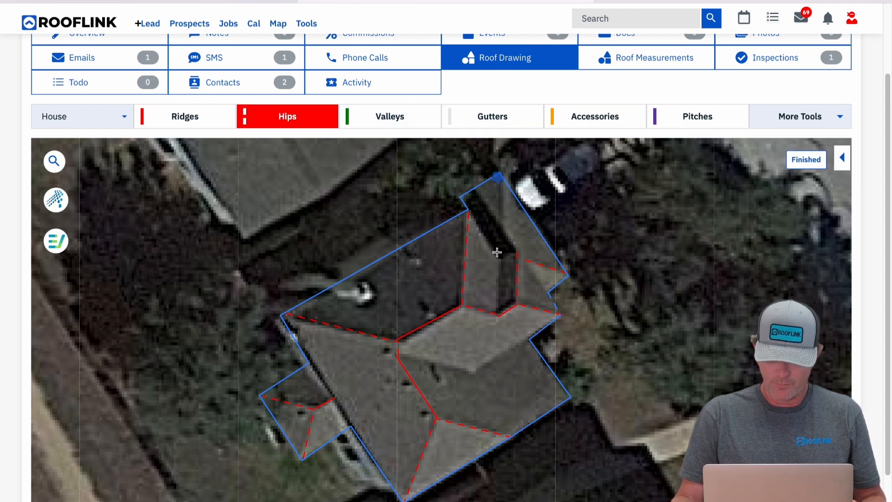
{"action": "left_click", "coordinate": [498, 255]}
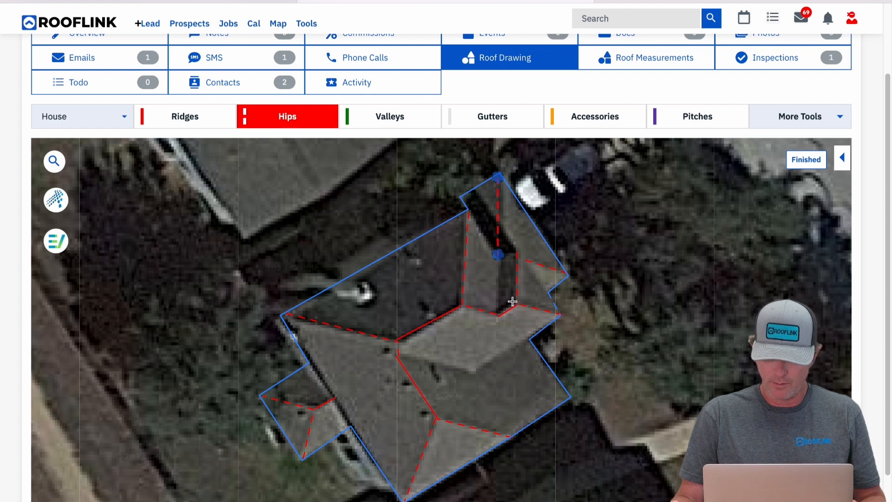
Step: Draw a valley from the short northeast ridge's end to near the new hip's end, and another from the central ridge junction southeast
{"action": "left_click", "coordinate": [378, 124]}
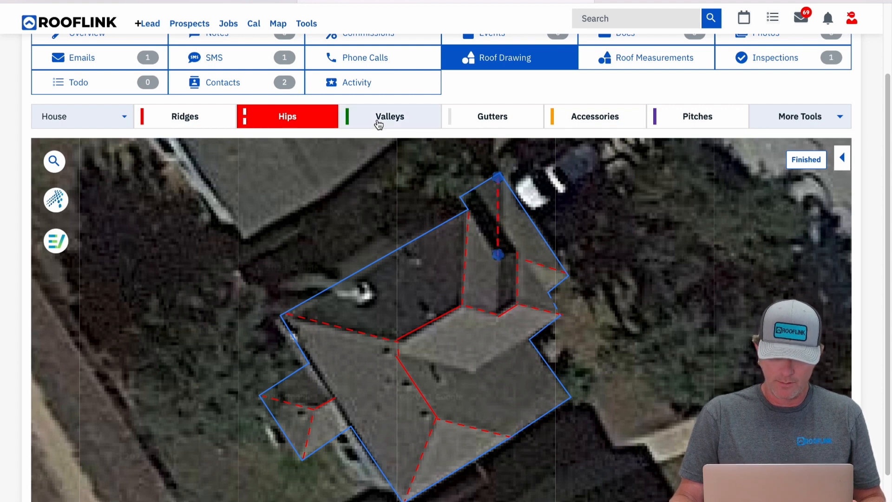
{"action": "left_click", "coordinate": [498, 315]}
{"action": "left_click", "coordinate": [501, 261]}
{"action": "left_click", "coordinate": [474, 373]}
{"action": "left_click", "coordinate": [401, 357]}
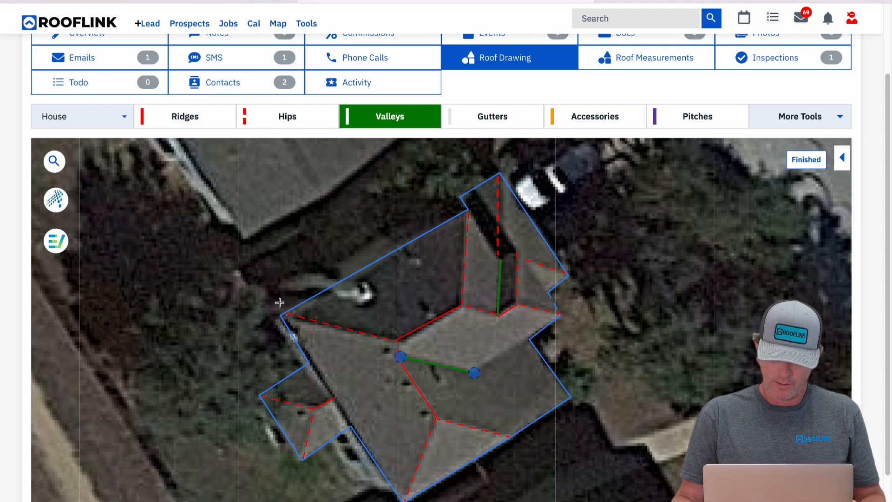
Step: Draw an interior eave line from the roof's east inner corner to the outer end of the central valley
{"action": "left_click", "coordinate": [803, 122]}
{"action": "left_click", "coordinate": [786, 145]}
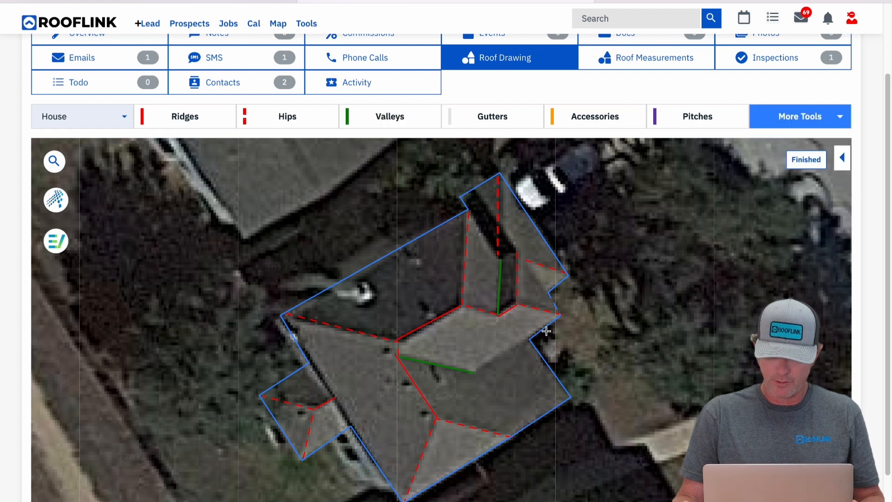
{"action": "left_click", "coordinate": [530, 337]}
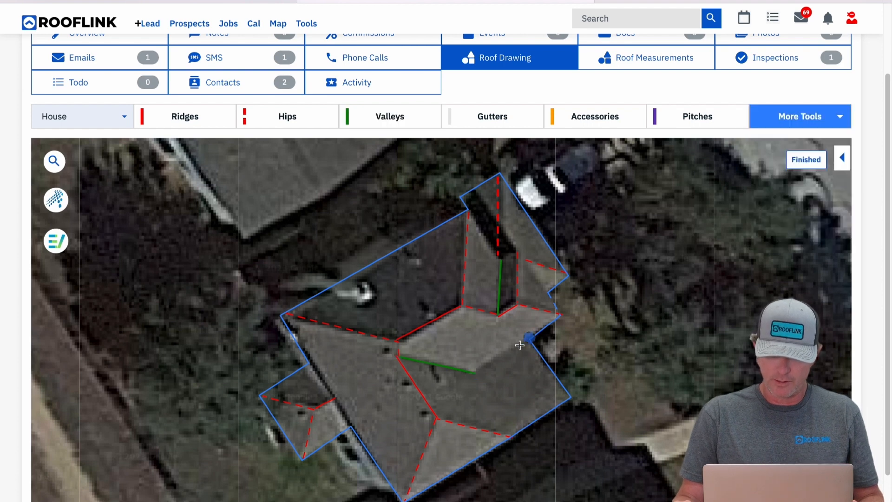
{"action": "left_click", "coordinate": [477, 369]}
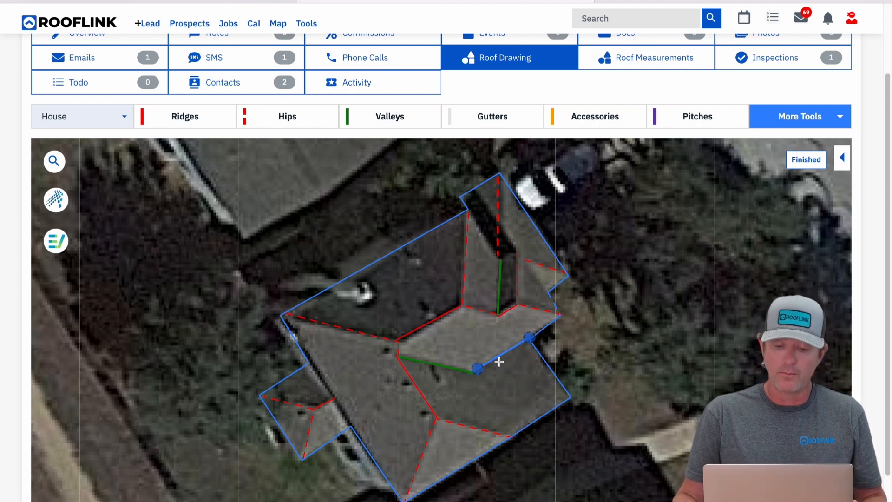
Step: Draw interior eave lines from the northwest notch past the north hip's lower end to the east inner corner, and finish the line drawing
{"action": "left_click", "coordinate": [468, 211]}
{"action": "left_click", "coordinate": [496, 262]}
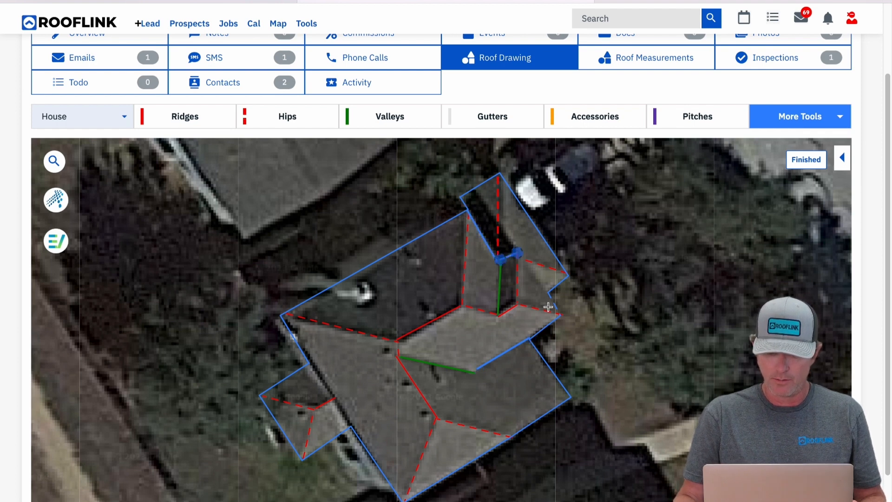
{"action": "left_click", "coordinate": [519, 250]}
{"action": "left_click", "coordinate": [546, 295]}
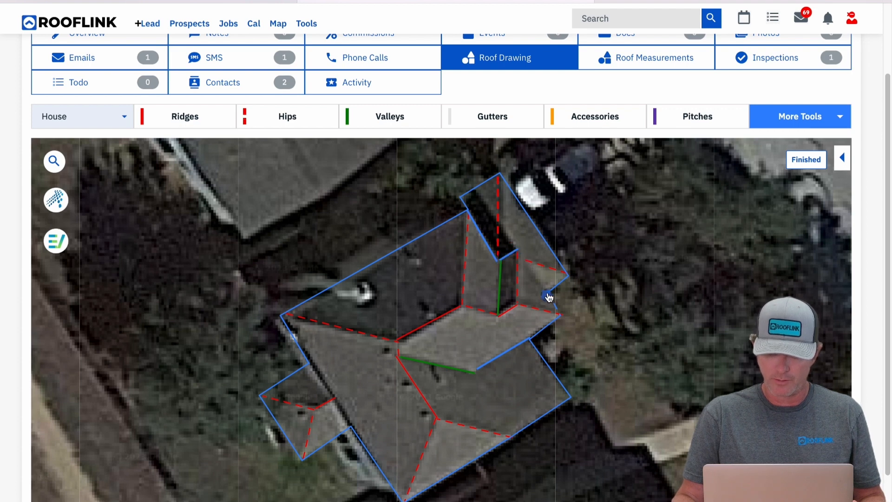
{"action": "left_click", "coordinate": [518, 252]}
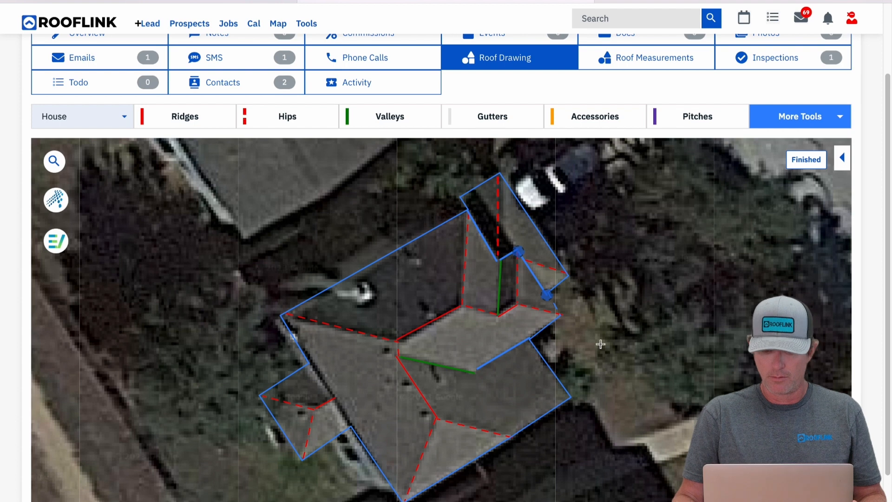
{"action": "left_click", "coordinate": [797, 171]}
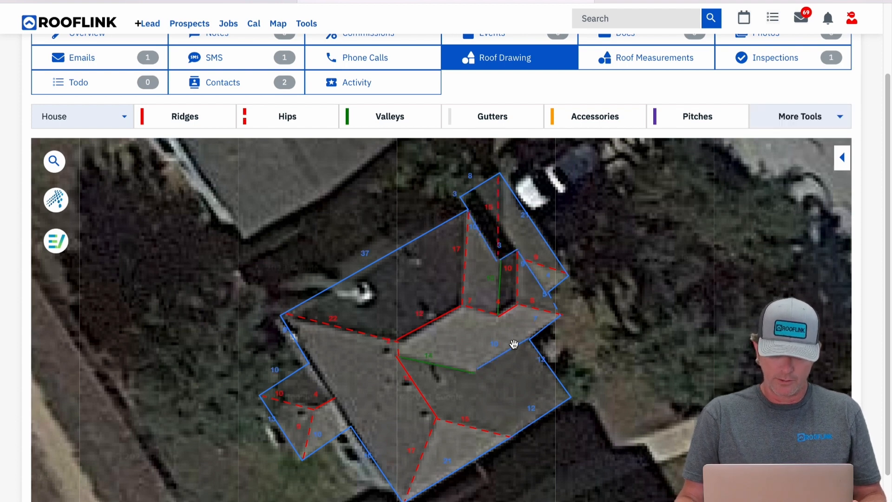
Step: Find the Lomanco 750 Turtle Vent (Slant Back) Aluminum with "750" and place four along the central and southern ridges
{"action": "left_click", "coordinate": [637, 116]}
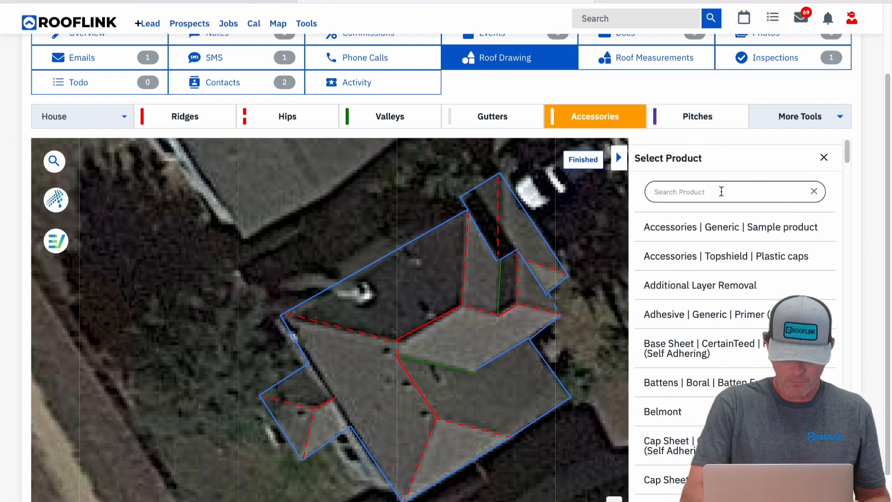
{"action": "type", "text": "750"}
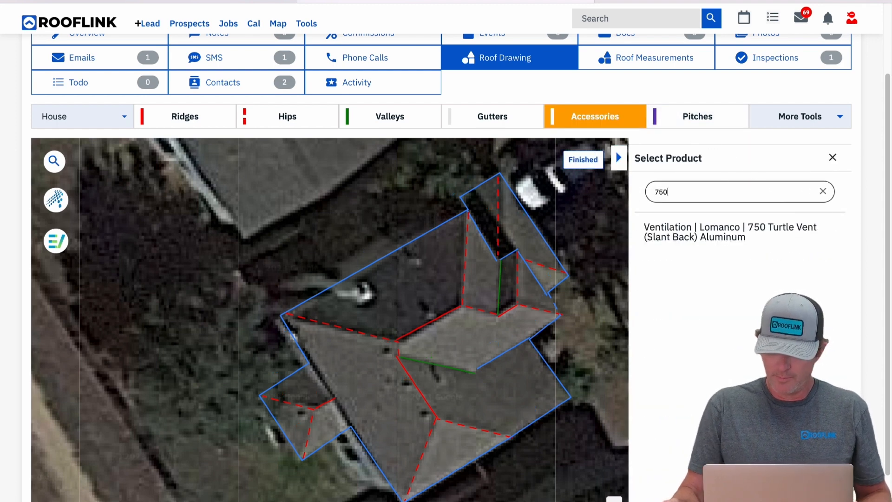
{"action": "left_click", "coordinate": [753, 229]}
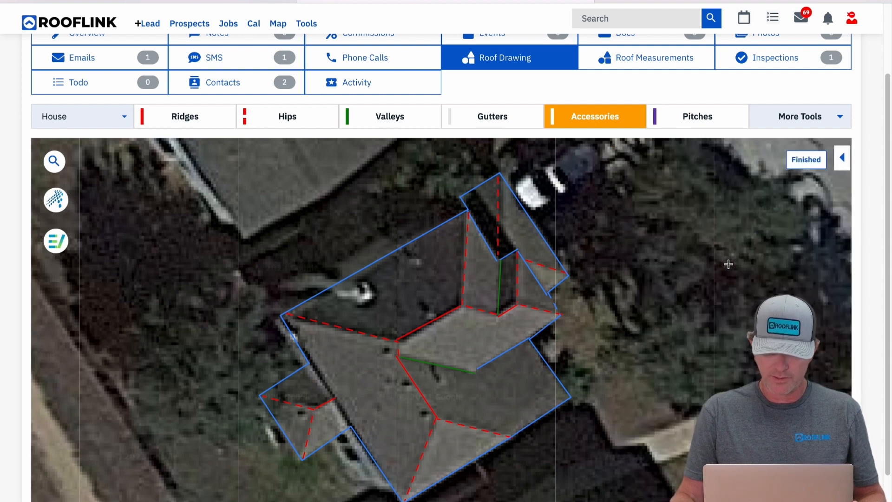
{"action": "left_click", "coordinate": [422, 411]}
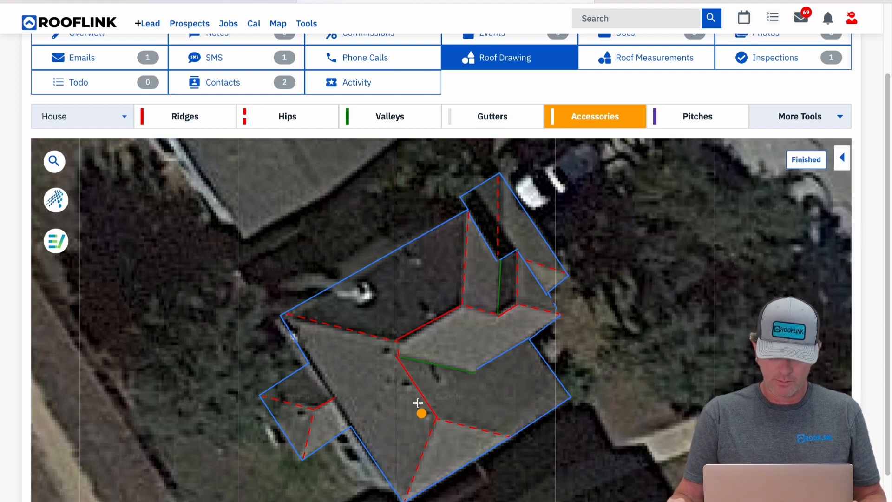
{"action": "left_click", "coordinate": [409, 389]}
{"action": "left_click", "coordinate": [389, 352]}
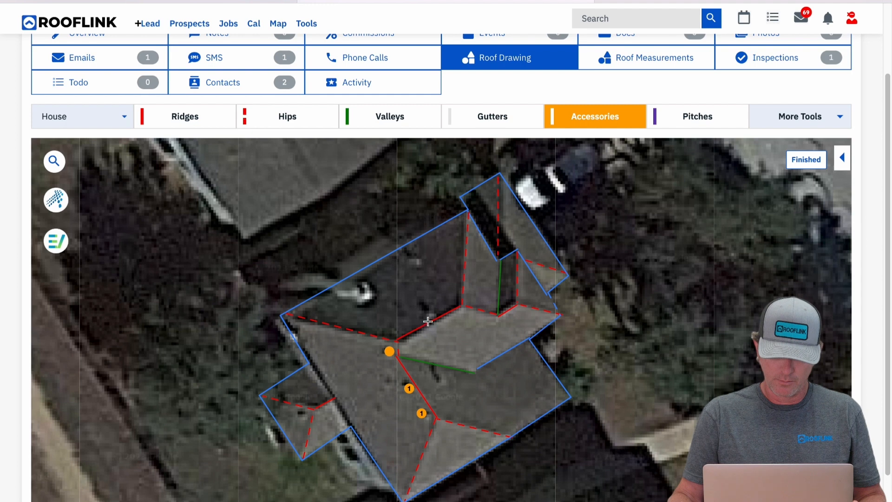
{"action": "left_click", "coordinate": [805, 160]}
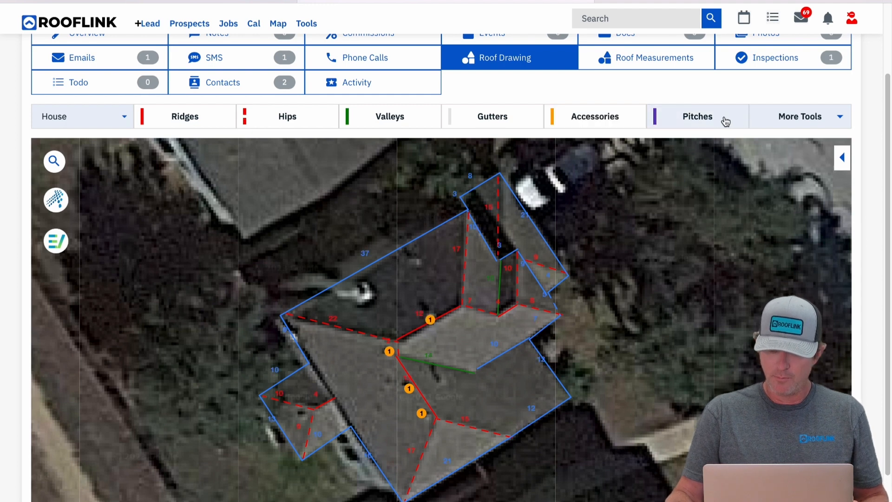
Step: Find the Multi (Autocalk 3n1) 1.5" to 3" Galv Base pipe jack with "3n1" and place five on the northwest and southwest slopes
{"action": "left_click", "coordinate": [626, 119]}
{"action": "key", "text": "BackSpace"}
{"action": "key", "text": "BackSpace"}
{"action": "key", "text": "BackSpace"}
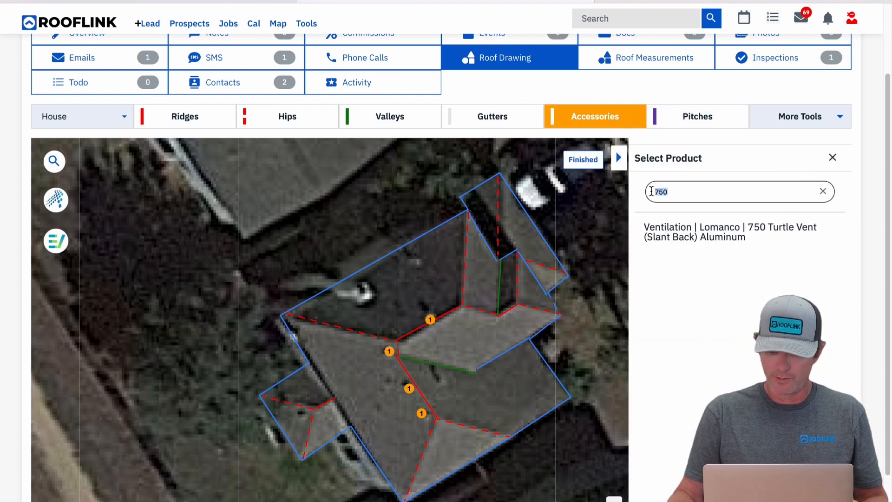
{"action": "type", "text": "3n1"}
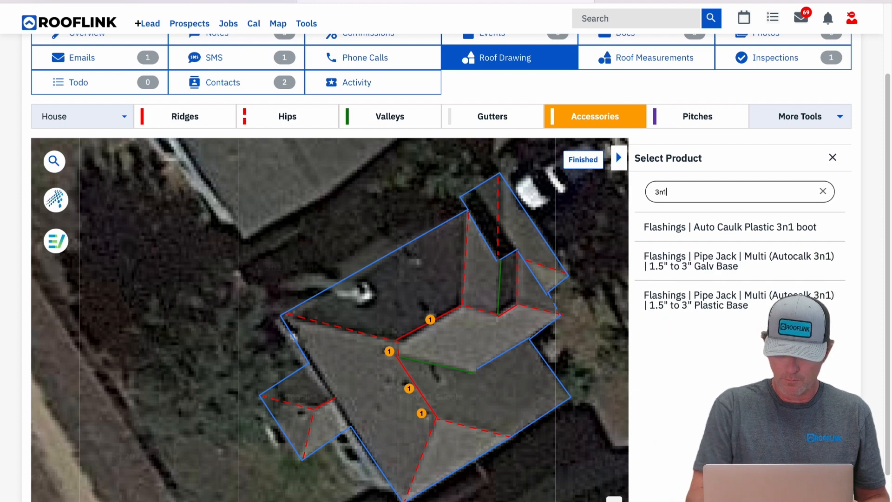
{"action": "left_click", "coordinate": [717, 276]}
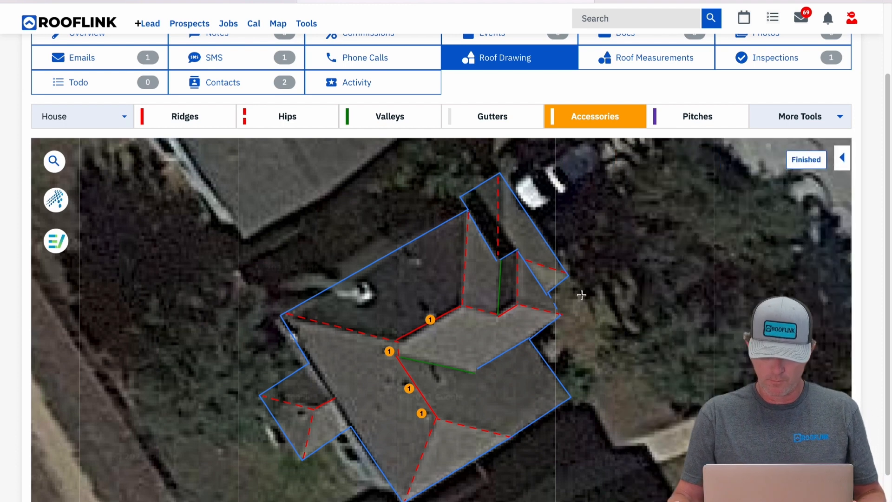
{"action": "left_click", "coordinate": [440, 277]}
{"action": "left_click", "coordinate": [400, 300]}
{"action": "left_click", "coordinate": [354, 348]}
{"action": "left_click", "coordinate": [370, 375]}
{"action": "left_click", "coordinate": [387, 405]}
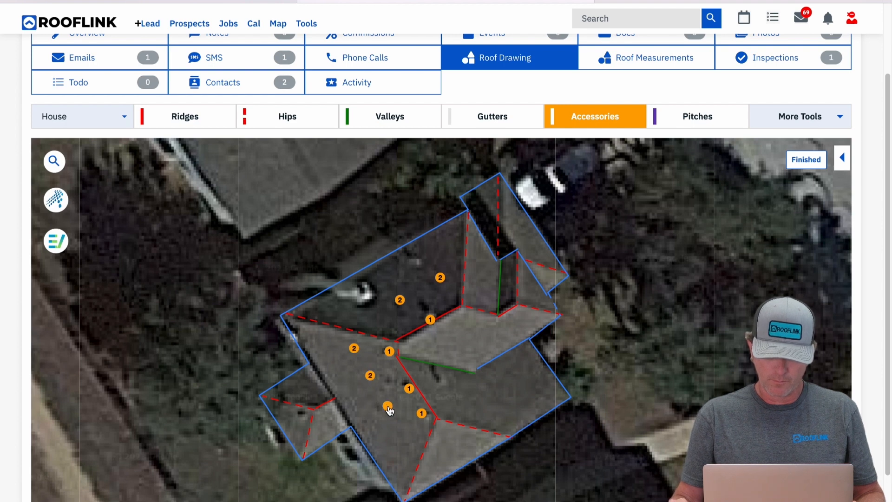
{"action": "left_click", "coordinate": [805, 160]}
Step: Draw an eave line along the main roof edge between the two inner corners of the southwest projection
{"action": "left_click", "coordinate": [813, 116]}
{"action": "left_click", "coordinate": [784, 144]}
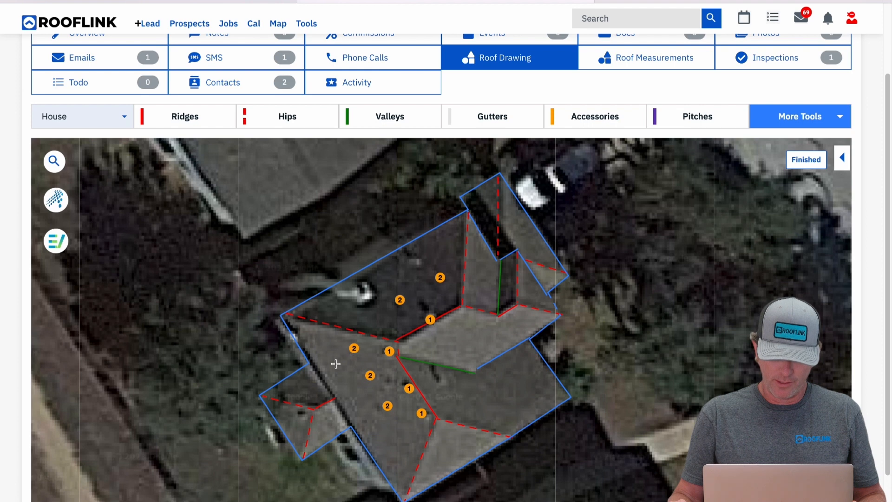
{"action": "left_click", "coordinate": [309, 366]}
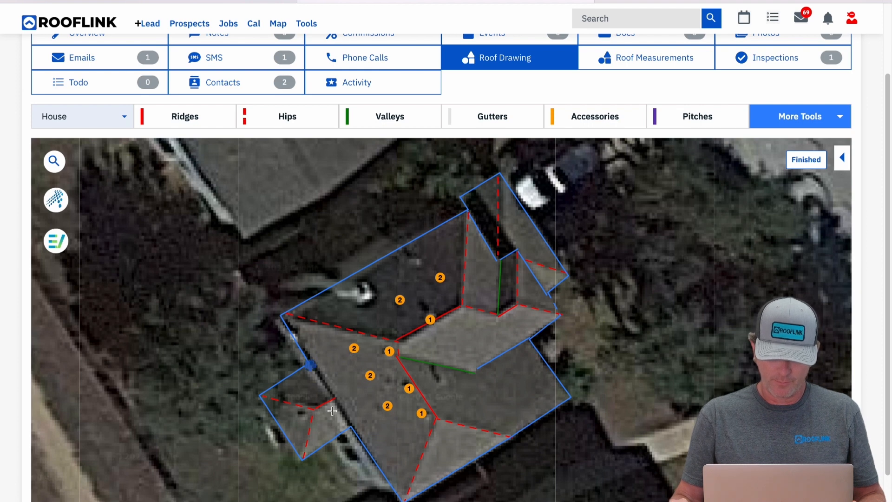
{"action": "left_click", "coordinate": [350, 426]}
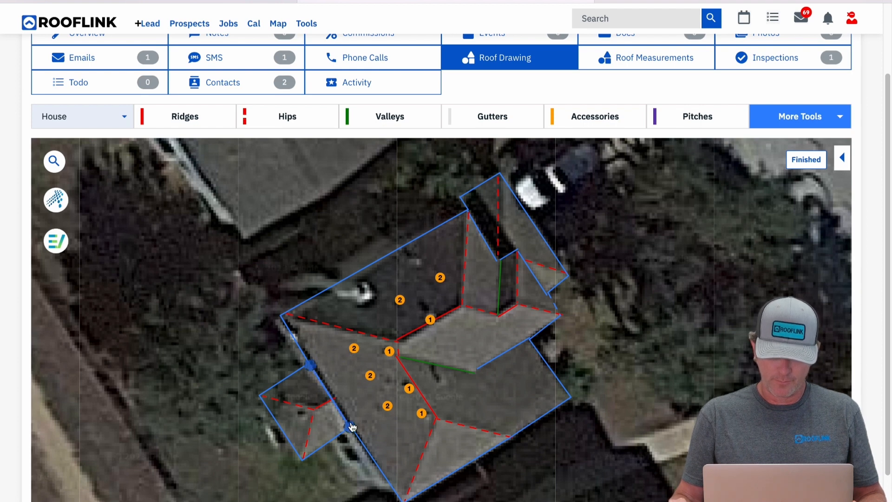
{"action": "left_click", "coordinate": [797, 160]}
Step: Review the measurement summary for all buildings, the house's totals and its accessories list, and close the summary
{"action": "left_click", "coordinate": [842, 158]}
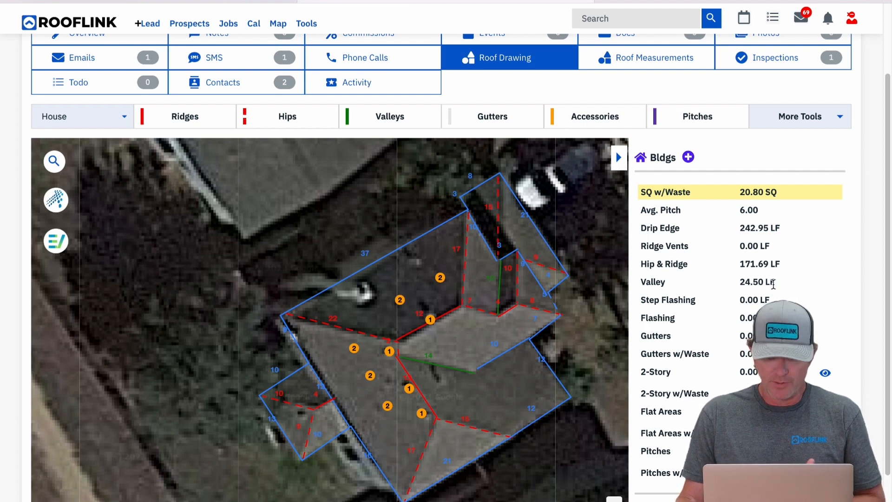
{"action": "scroll", "coordinate": [747, 314], "scroll_direction": "down", "scroll_amount": 1}
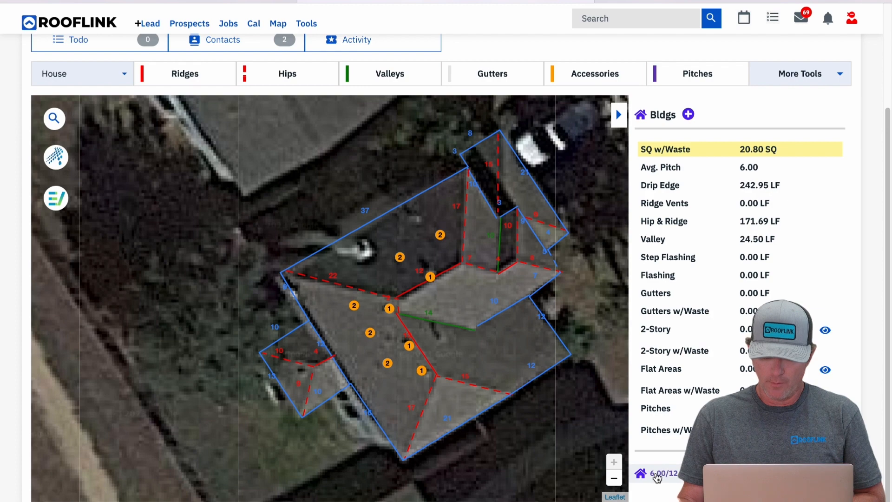
{"action": "left_click", "coordinate": [658, 473]}
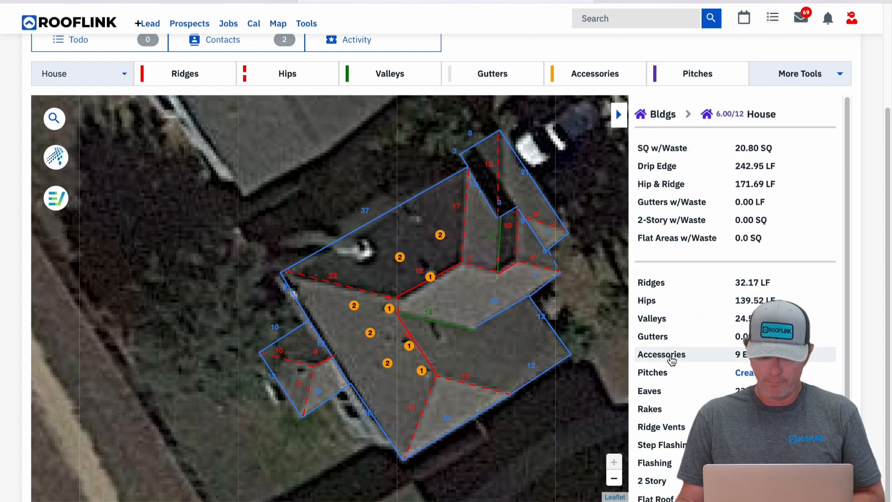
{"action": "left_click", "coordinate": [661, 356]}
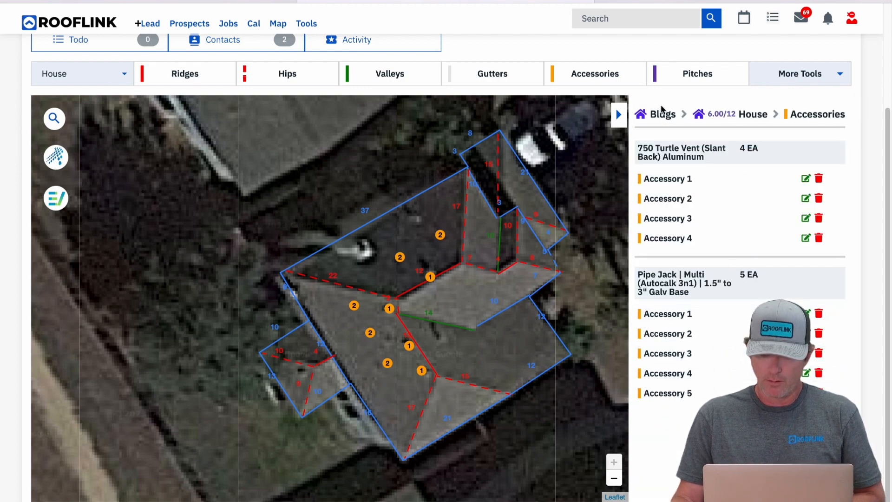
{"action": "left_click", "coordinate": [721, 115]}
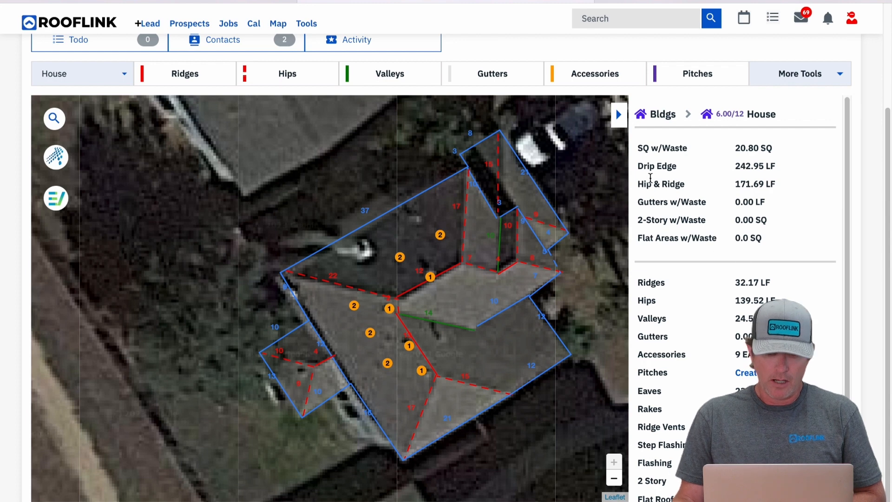
{"action": "left_click", "coordinate": [619, 115]}
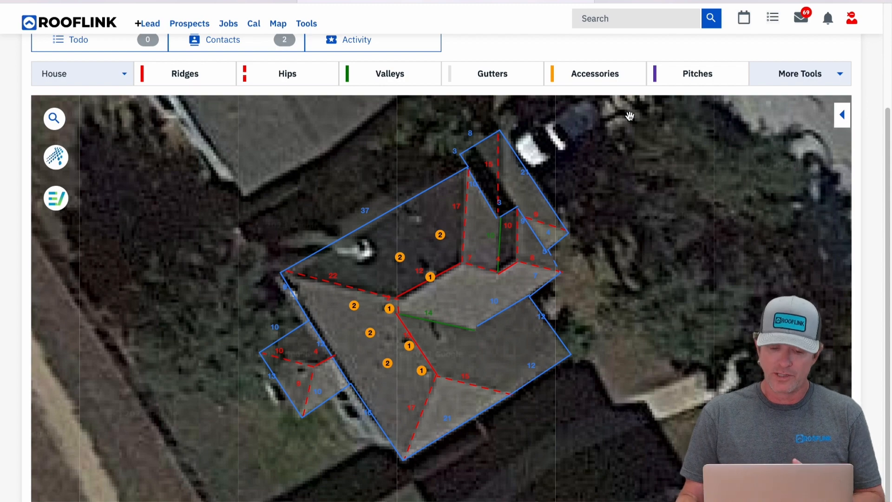
Step: Open the job's overview and examine the Prospect Checklist, including the roof layout status and the options for creating an estimate
{"action": "scroll", "coordinate": [882, 223], "scroll_direction": "up", "scroll_amount": 2}
{"action": "left_click", "coordinate": [108, 93]}
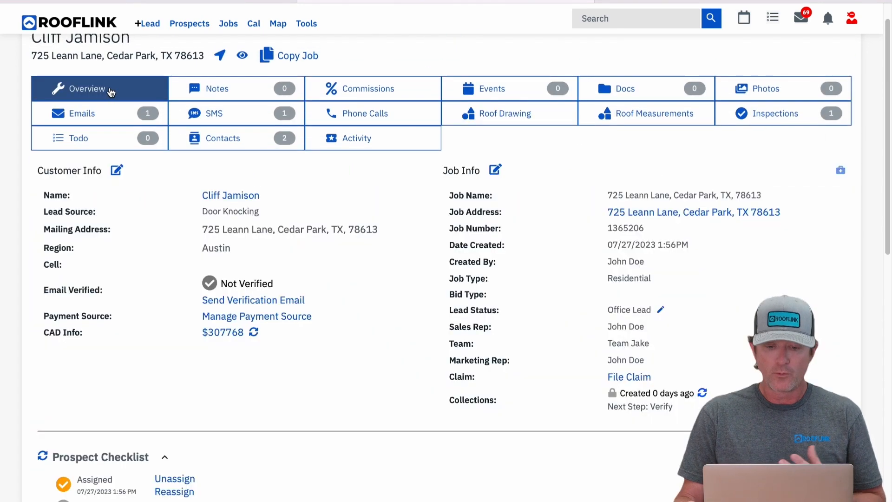
{"action": "scroll", "coordinate": [311, 200], "scroll_direction": "down", "scroll_amount": 1}
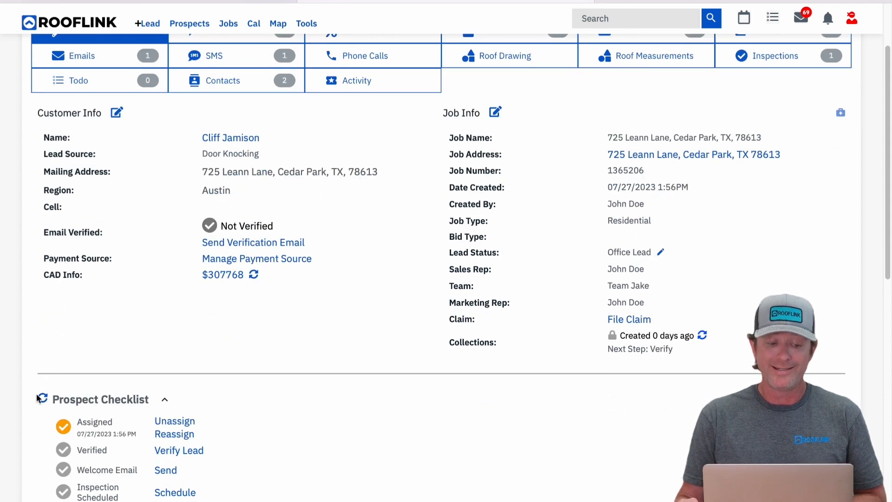
{"action": "scroll", "coordinate": [232, 348], "scroll_direction": "down", "scroll_amount": 5}
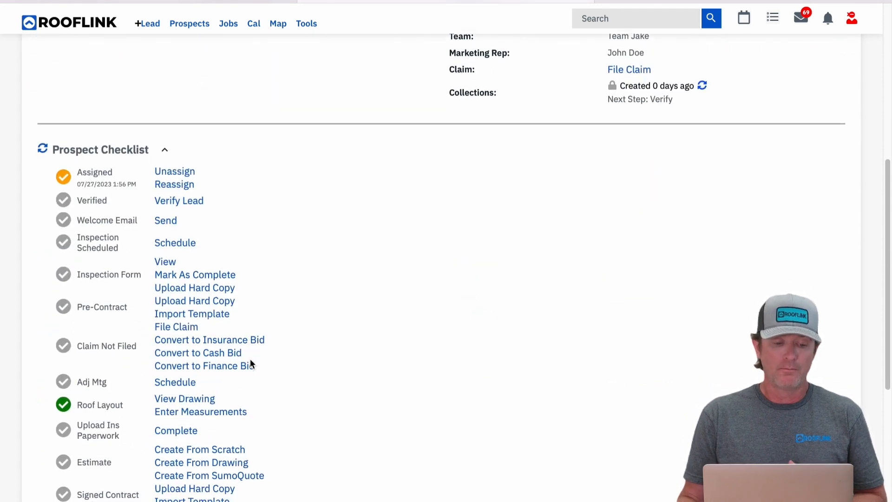
{"action": "scroll", "coordinate": [251, 362], "scroll_direction": "down", "scroll_amount": 1}
{"action": "scroll", "coordinate": [260, 360], "scroll_direction": "down", "scroll_amount": 1}
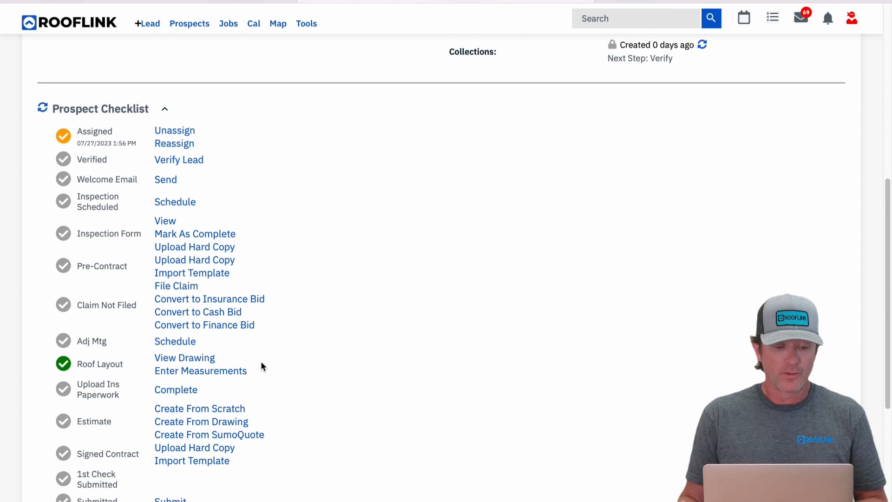
{"action": "scroll", "coordinate": [262, 395], "scroll_direction": "down", "scroll_amount": 4}
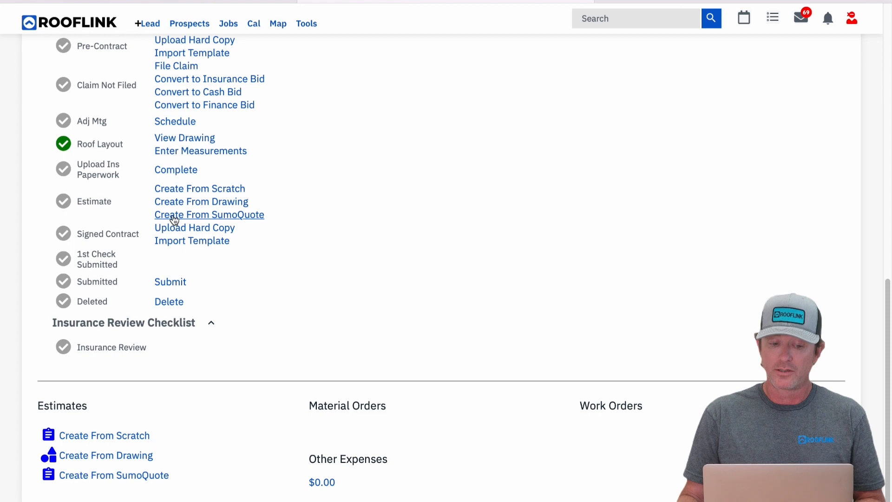
Step: Create a SumoQuote estimate for the job with 2.jpg as cover photo, keeping the Sumoquote Inspection and the roof drawing as layout
{"action": "left_click", "coordinate": [222, 215]}
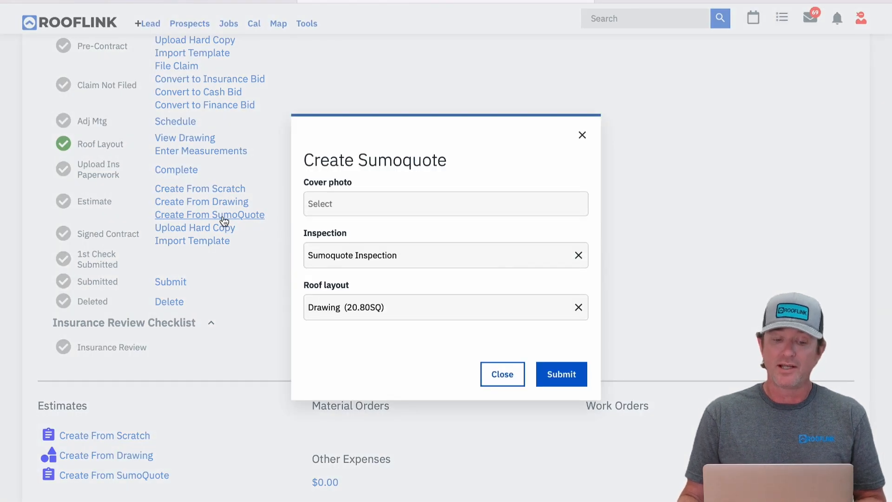
{"action": "left_click", "coordinate": [355, 208]}
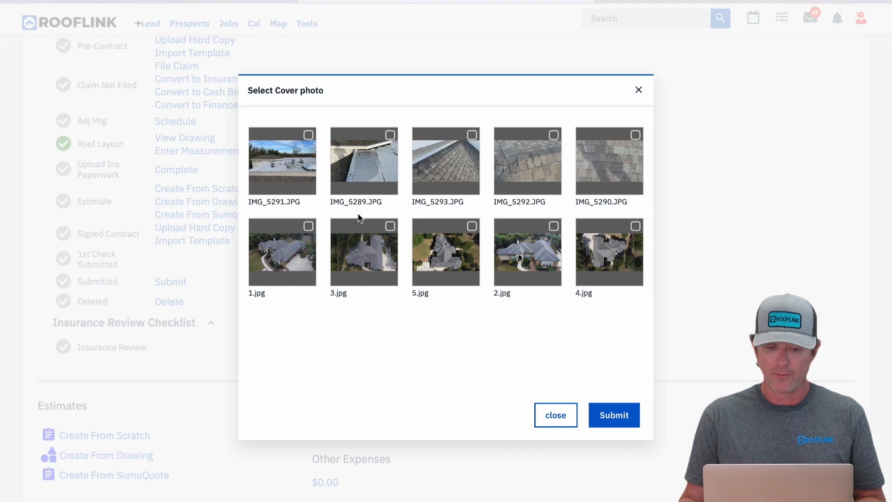
{"action": "left_click", "coordinate": [554, 227]}
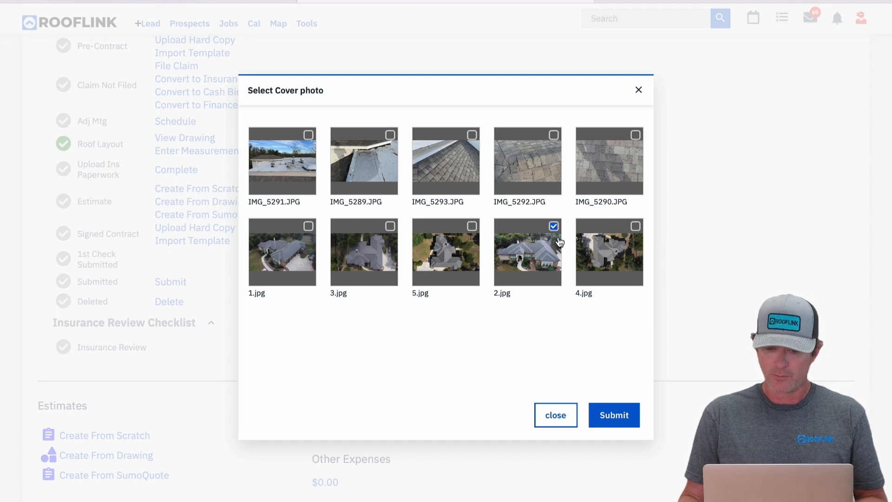
{"action": "left_click", "coordinate": [613, 417]}
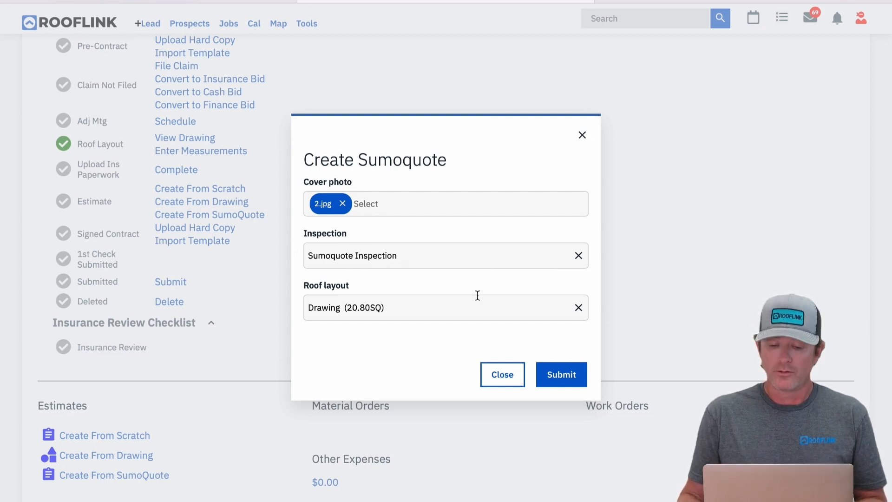
{"action": "left_click", "coordinate": [571, 382]}
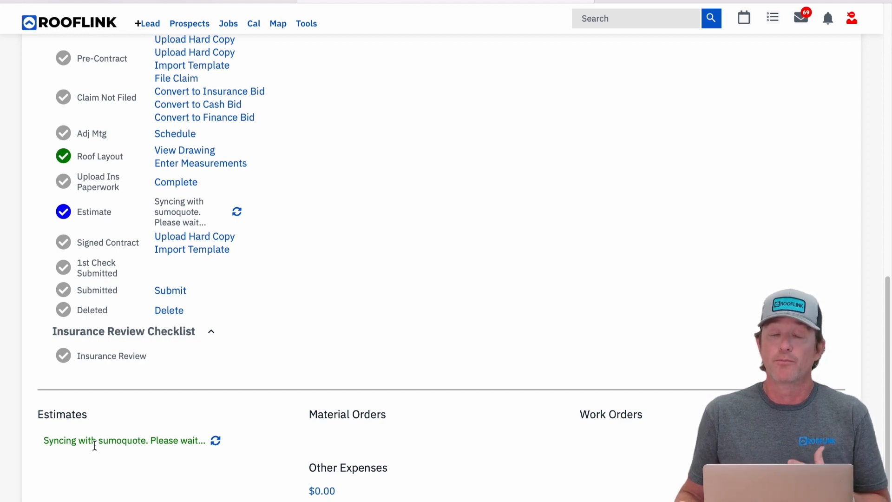
Step: Refresh the estimate's SumoQuote sync status and check the resulting message under Estimates
{"action": "left_click", "coordinate": [215, 440]}
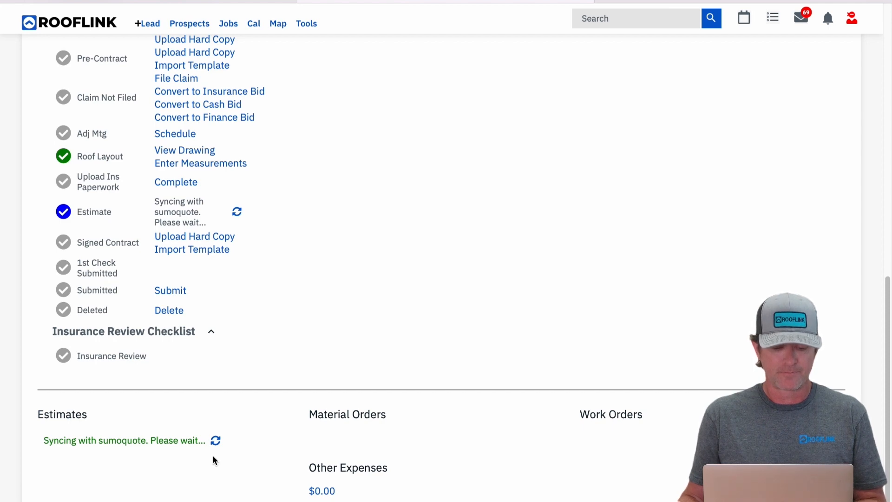
{"action": "left_click", "coordinate": [216, 443]}
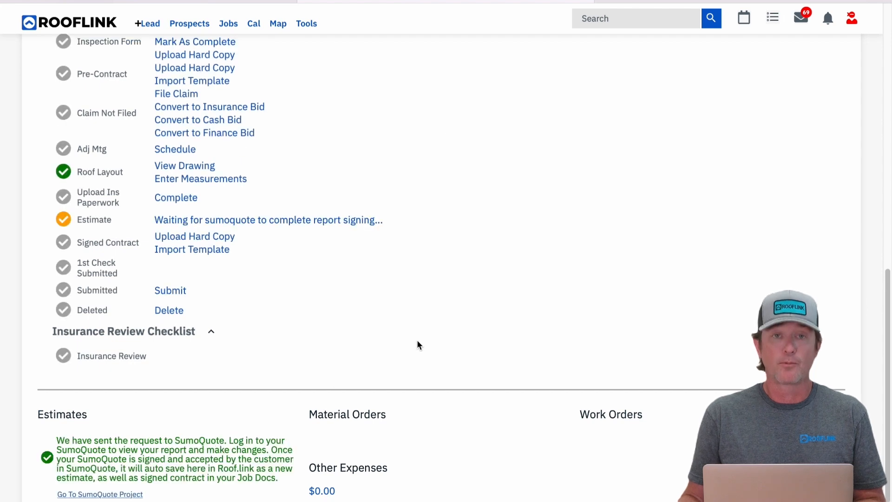
{"action": "scroll", "coordinate": [417, 342], "scroll_direction": "down", "scroll_amount": 1}
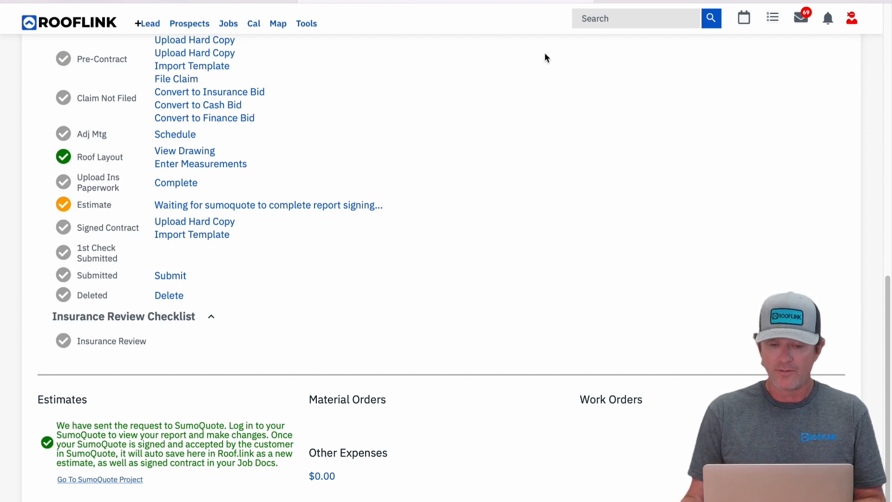
Step: Switch to SumoQuote, reload the project list and open the proposal of the project created today for editing
{"action": "left_click", "coordinate": [647, 2]}
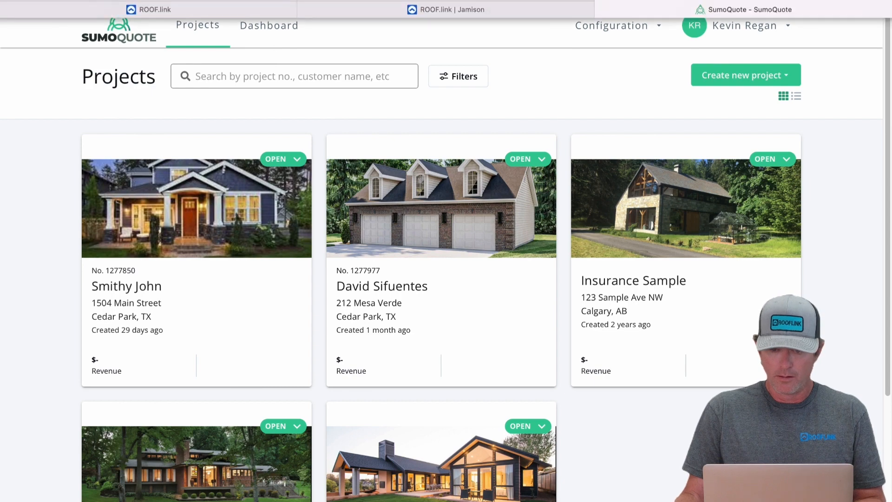
{"action": "left_click", "coordinate": [595, 1]}
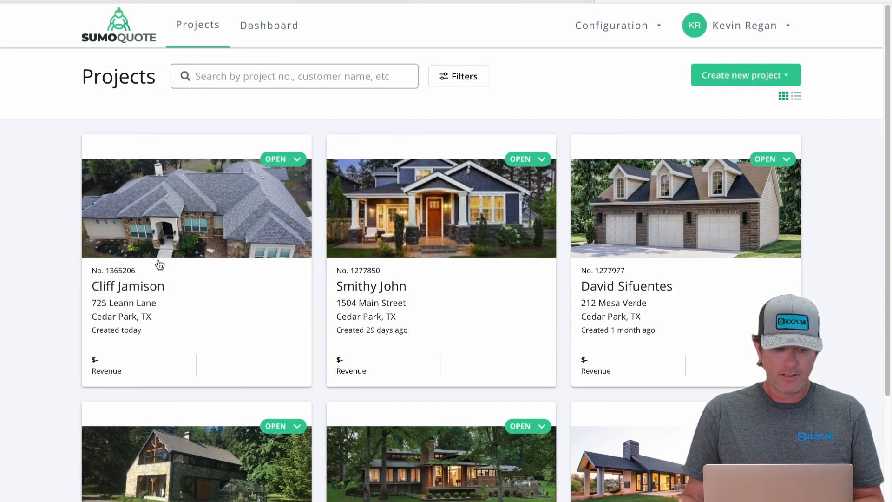
{"action": "left_click", "coordinate": [125, 291]}
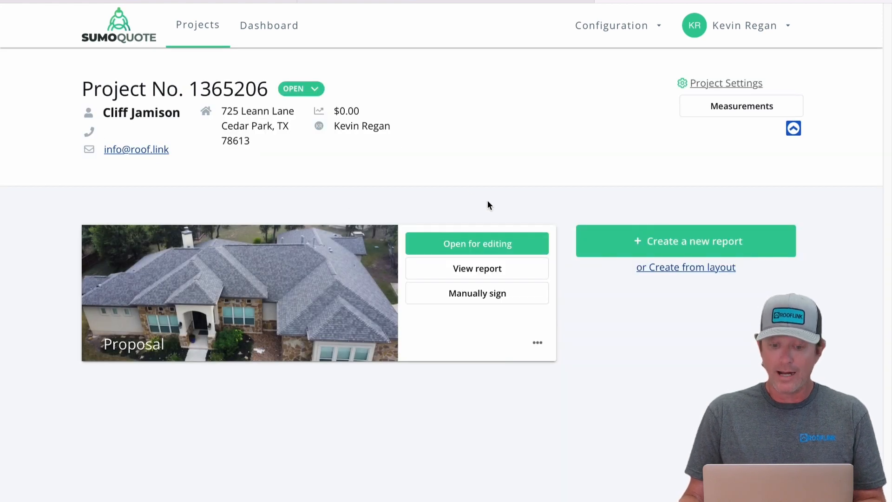
{"action": "left_click", "coordinate": [479, 256]}
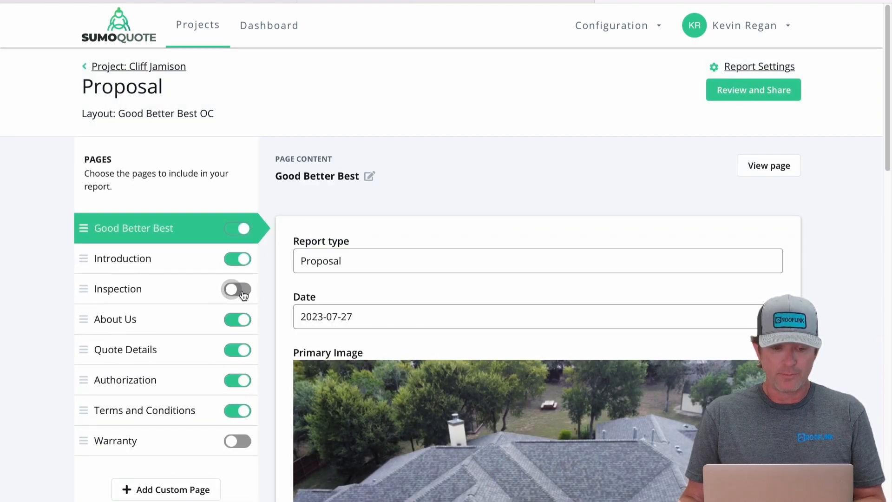
Step: Include the Inspection page in the proposal and look through its Overview/ Elevations photos
{"action": "left_click", "coordinate": [244, 298]}
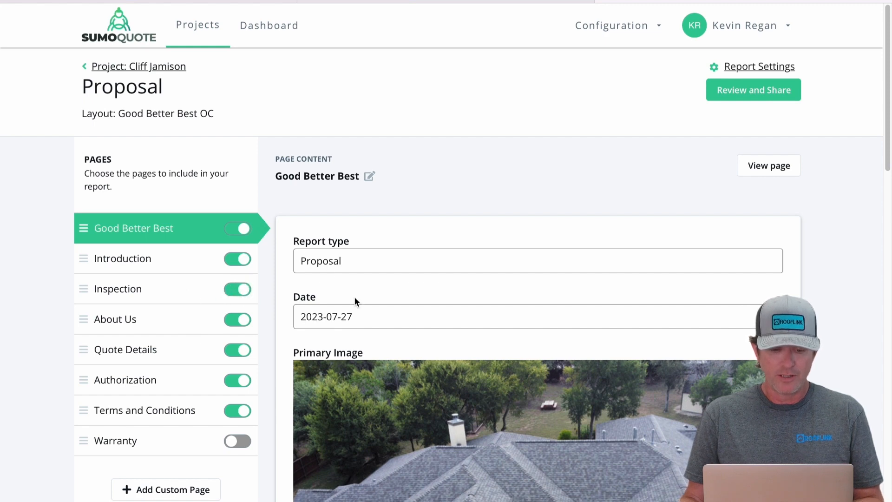
{"action": "scroll", "coordinate": [347, 286], "scroll_direction": "down", "scroll_amount": 2}
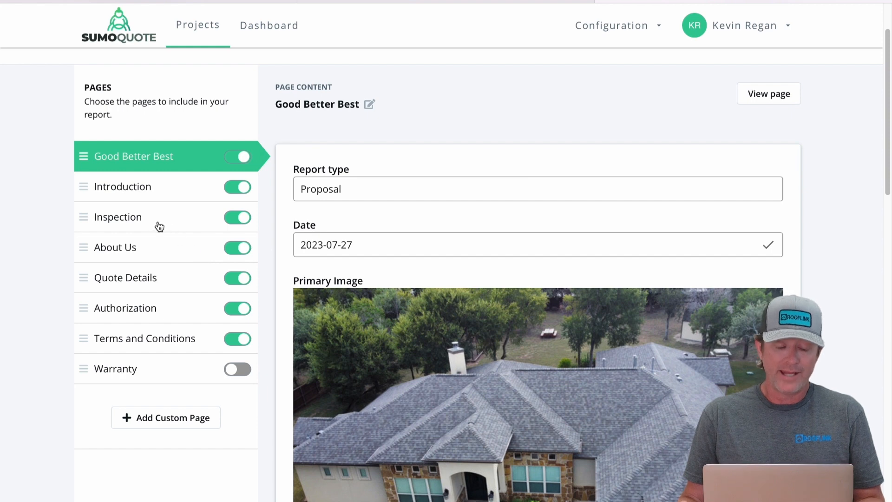
{"action": "left_click", "coordinate": [123, 221]}
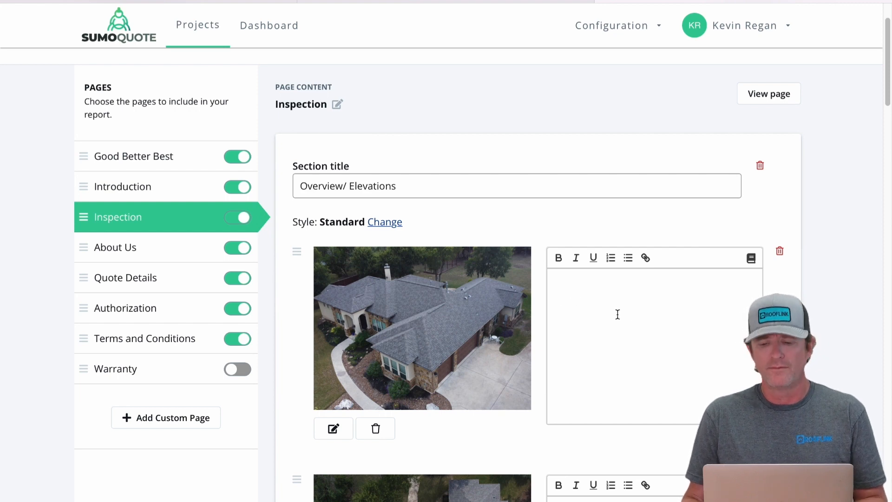
{"action": "scroll", "coordinate": [632, 316], "scroll_direction": "down", "scroll_amount": 1}
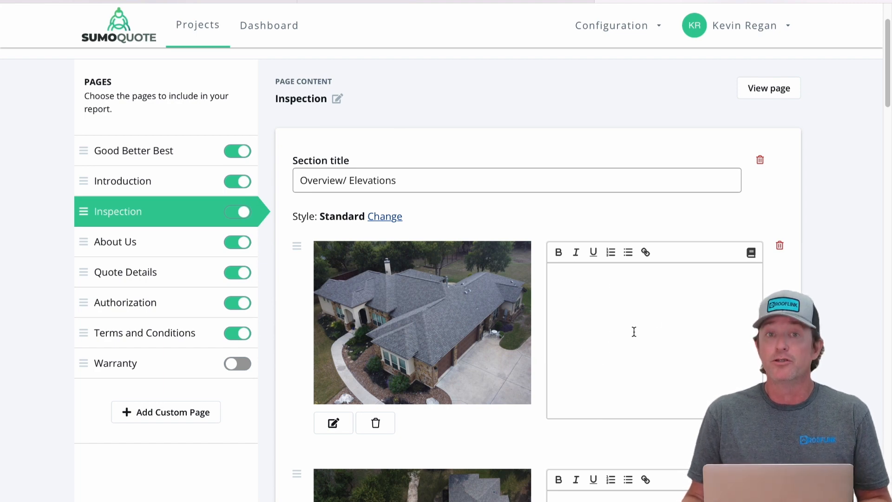
{"action": "scroll", "coordinate": [599, 348], "scroll_direction": "down", "scroll_amount": 5}
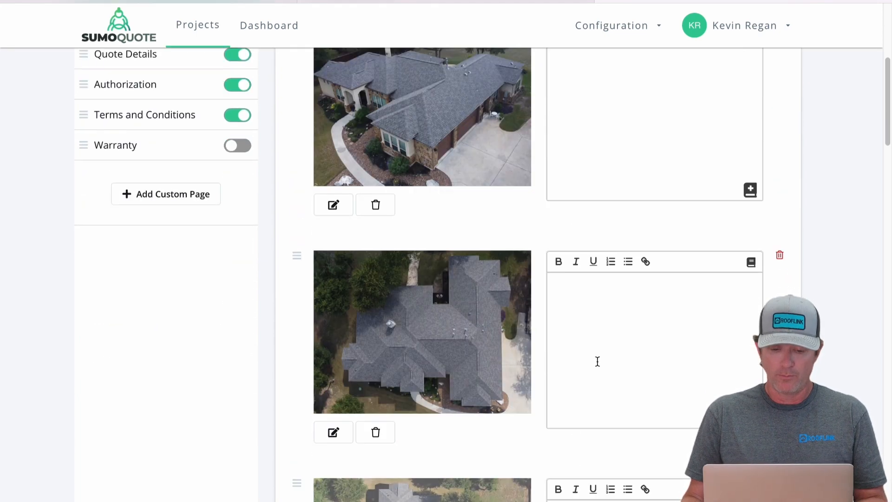
{"action": "scroll", "coordinate": [597, 361], "scroll_direction": "up", "scroll_amount": 7}
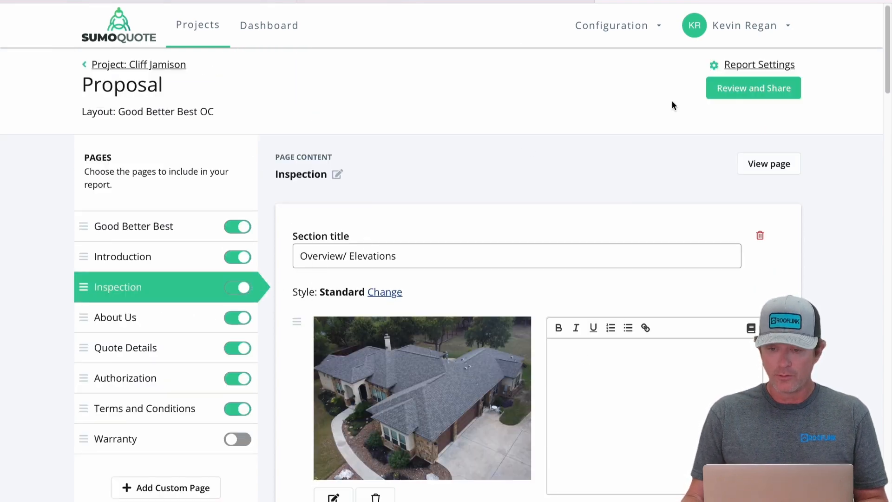
Step: Open the proposal for review and start on-the-spot signing for the listed customer
{"action": "left_click", "coordinate": [734, 90]}
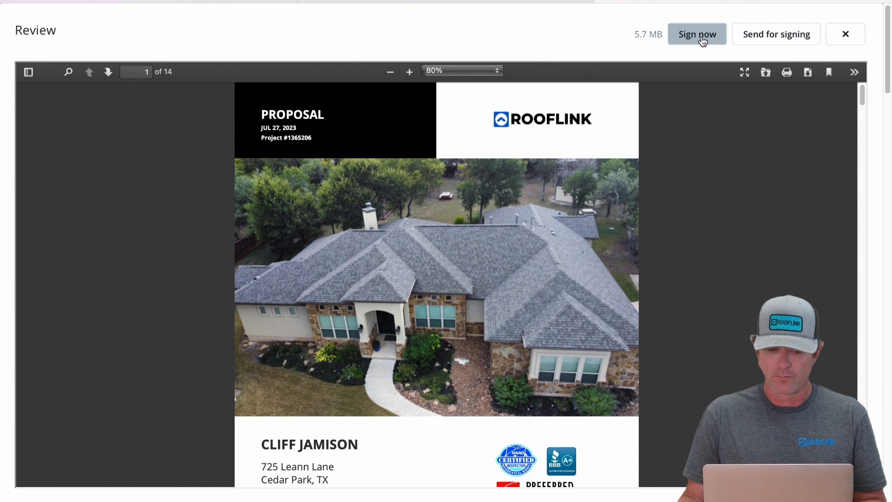
{"action": "left_click", "coordinate": [701, 40]}
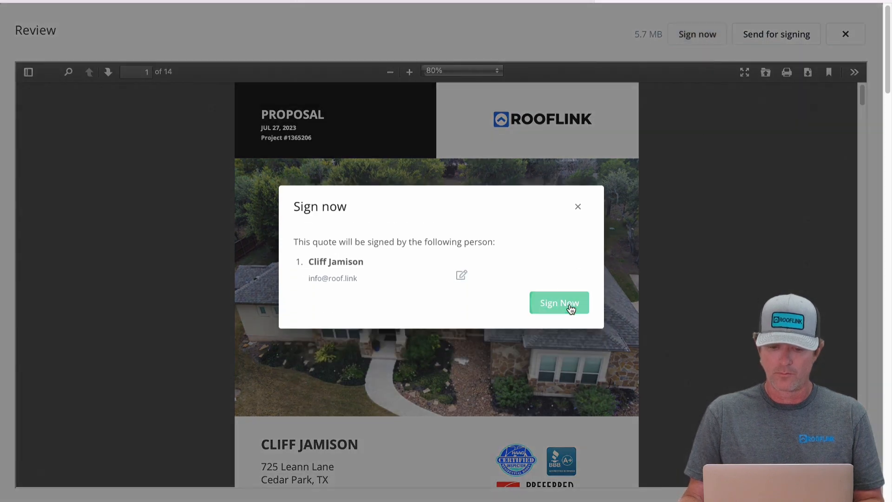
{"action": "left_click", "coordinate": [571, 309]}
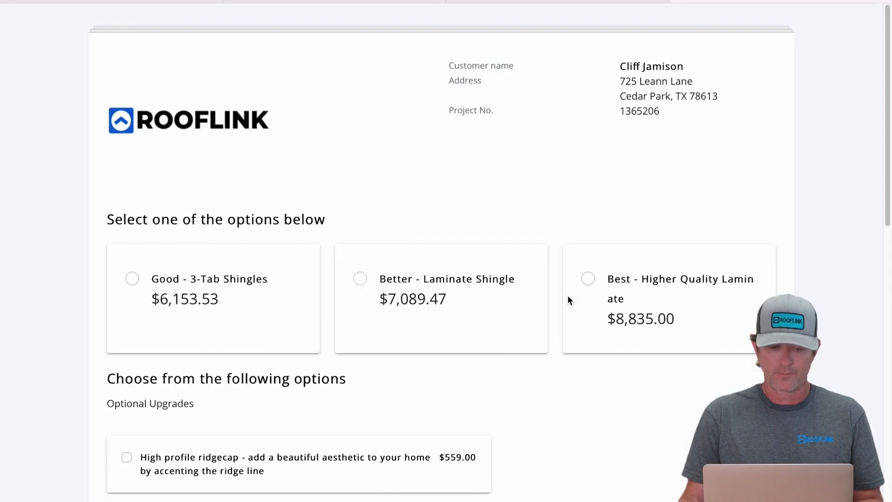
Step: Choose the Best - Higher Quality Laminate option and add the High profile ridgecap upgrade to the quote
{"action": "left_click", "coordinate": [588, 279]}
{"action": "scroll", "coordinate": [615, 296], "scroll_direction": "down", "scroll_amount": 3}
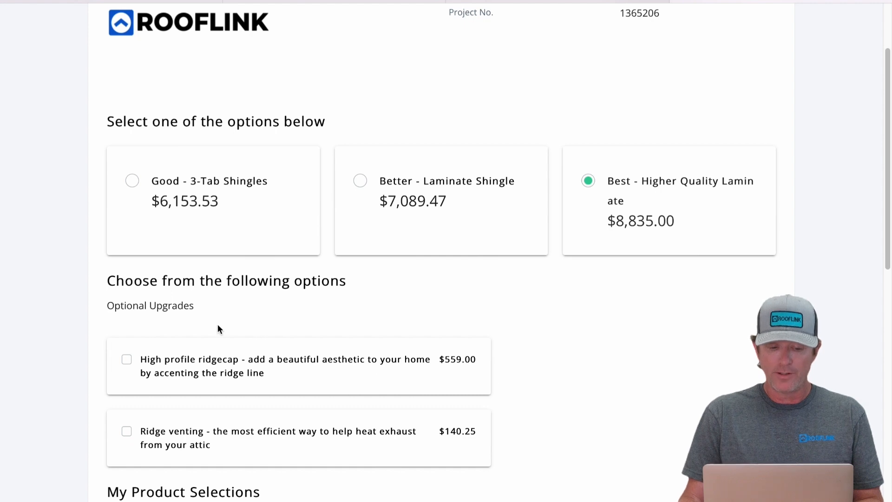
{"action": "left_click", "coordinate": [129, 365]}
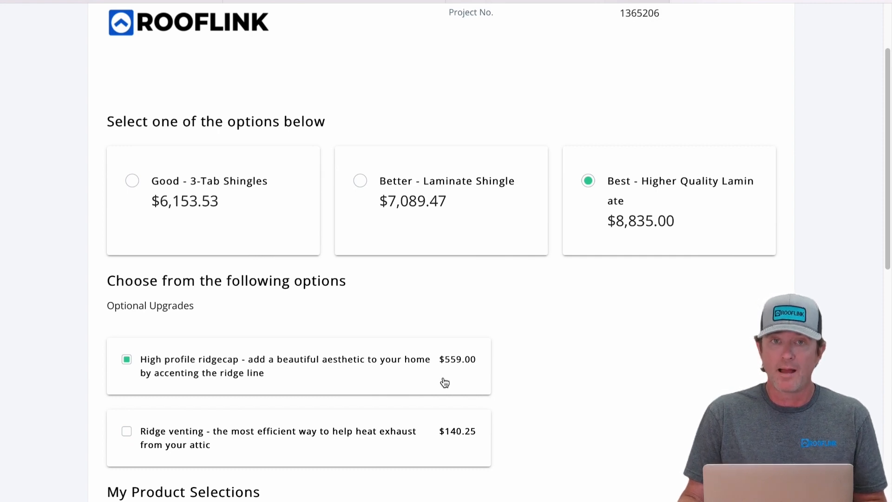
Step: Save the quote and sign it with a drawn signature, accepting the Terms and Conditions and the binding agreement confirmation
{"action": "scroll", "coordinate": [547, 380], "scroll_direction": "down", "scroll_amount": 1}
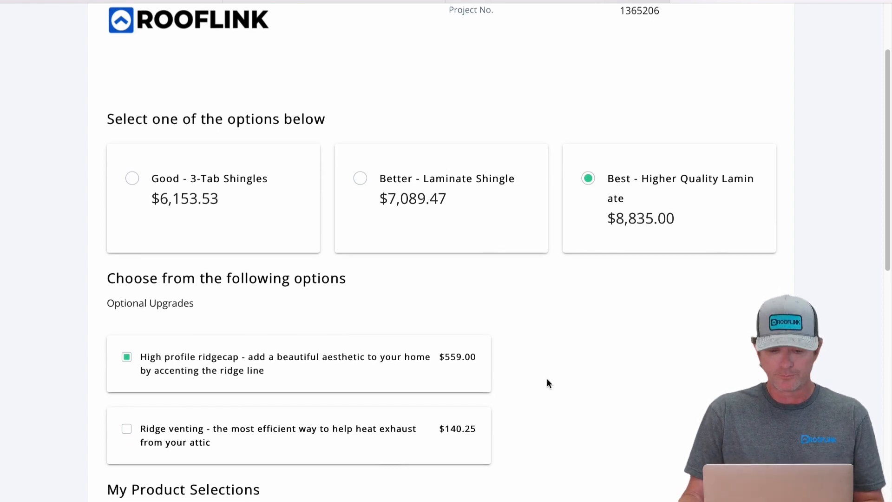
{"action": "scroll", "coordinate": [545, 383], "scroll_direction": "down", "scroll_amount": 2}
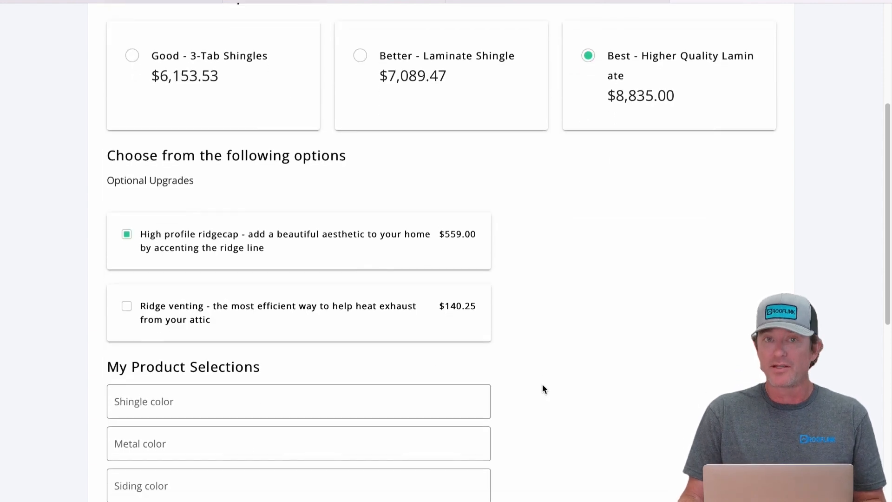
{"action": "scroll", "coordinate": [542, 386], "scroll_direction": "down", "scroll_amount": 6}
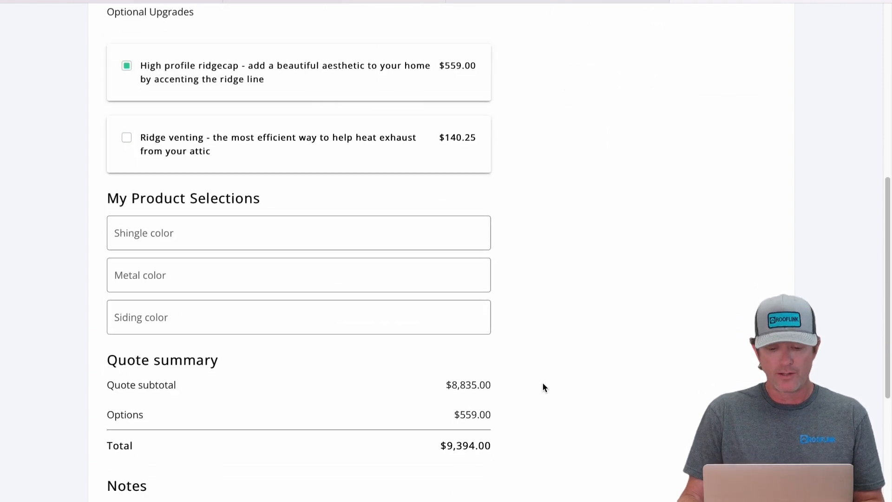
{"action": "scroll", "coordinate": [511, 392], "scroll_direction": "down", "scroll_amount": 1}
{"action": "left_click", "coordinate": [174, 395]}
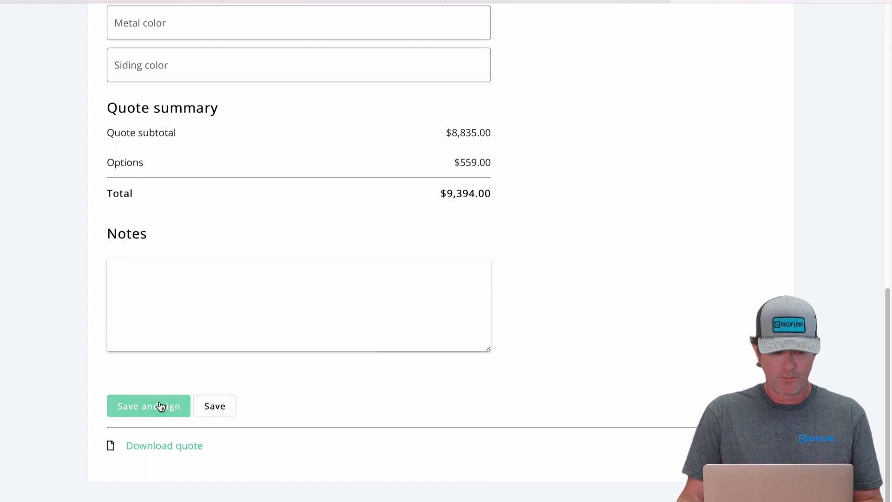
{"action": "left_click", "coordinate": [543, 215]}
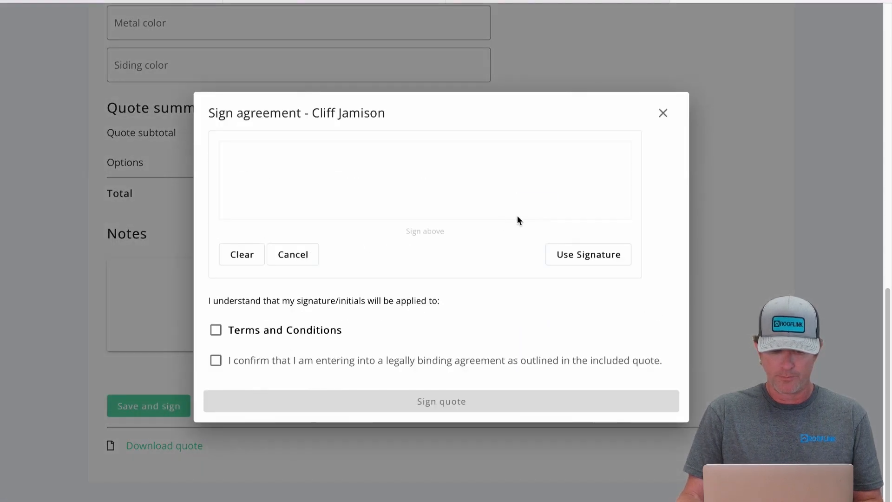
{"action": "left_click_drag", "start_coordinate": [277, 190], "coordinate": [457, 183]}
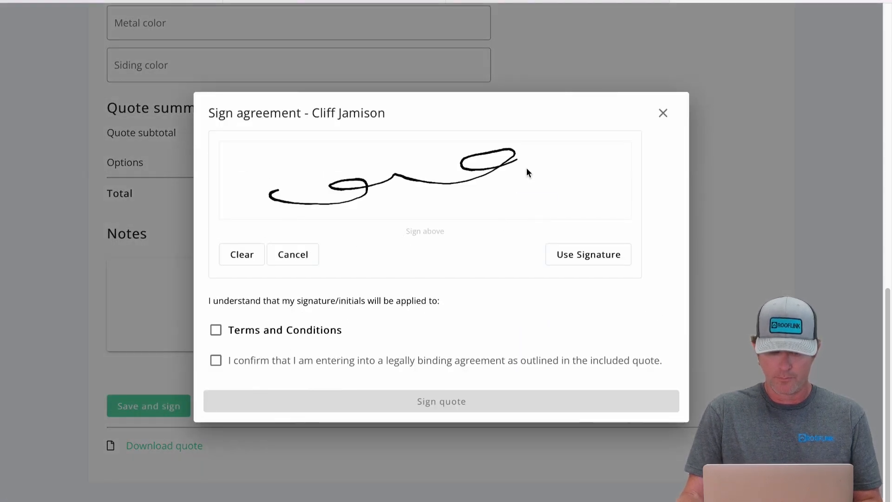
{"action": "left_click", "coordinate": [588, 255]}
{"action": "left_click", "coordinate": [216, 306]}
{"action": "left_click", "coordinate": [216, 336]}
{"action": "left_click", "coordinate": [321, 382]}
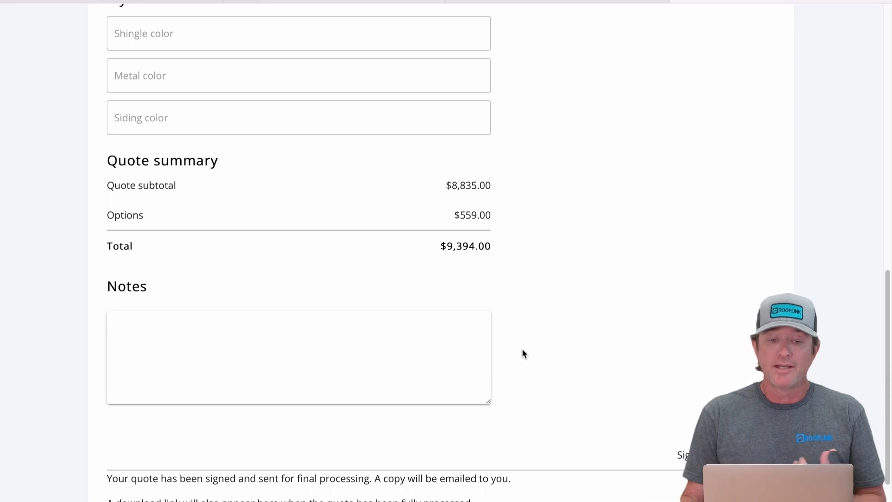
Step: Switch back to RoofLink, reload the job and examine the estimate totals, order options and Signed Contract status
{"action": "left_click", "coordinate": [384, 1]}
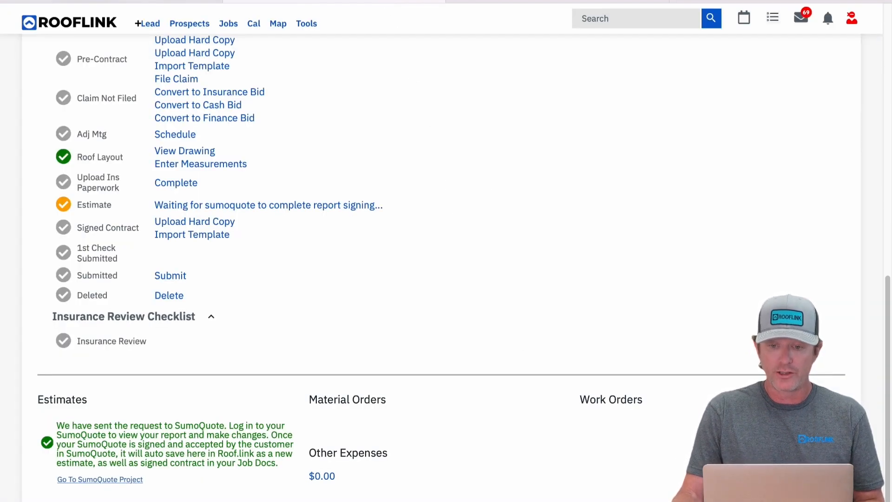
{"action": "key", "text": "super+r"}
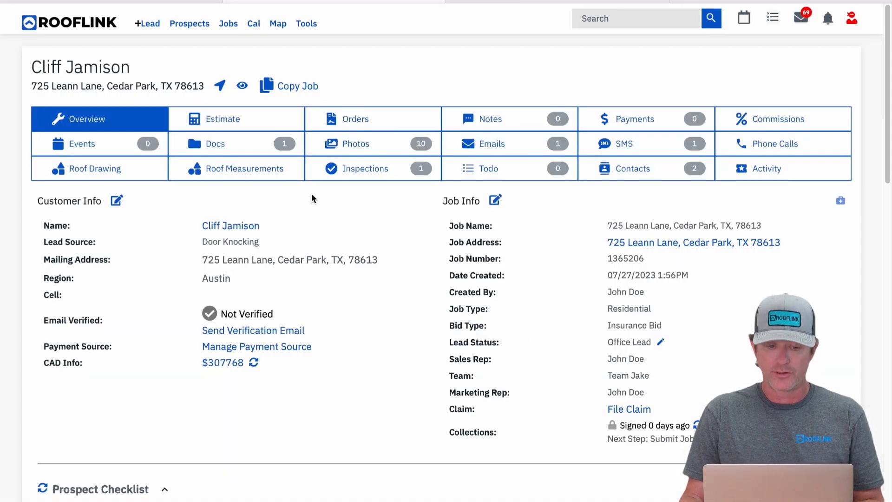
{"action": "scroll", "coordinate": [331, 299], "scroll_direction": "down", "scroll_amount": 15}
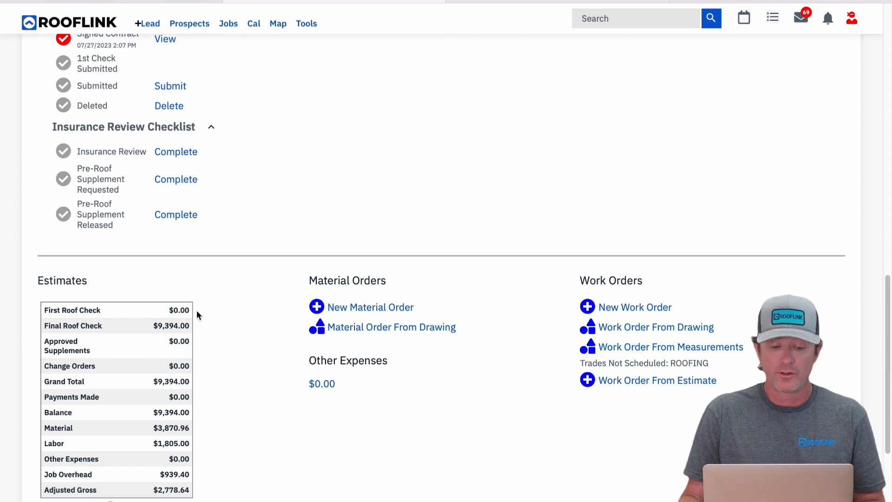
{"action": "scroll", "coordinate": [183, 407], "scroll_direction": "down", "scroll_amount": 1}
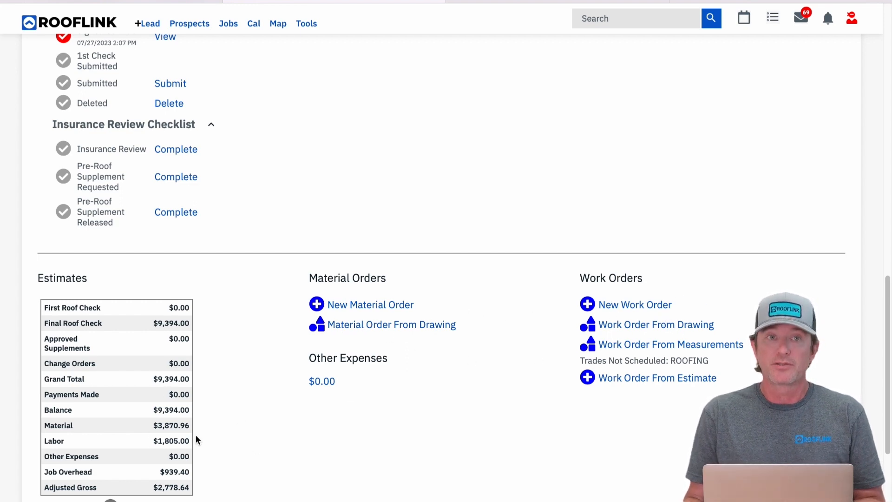
{"action": "scroll", "coordinate": [344, 433], "scroll_direction": "up", "scroll_amount": 6}
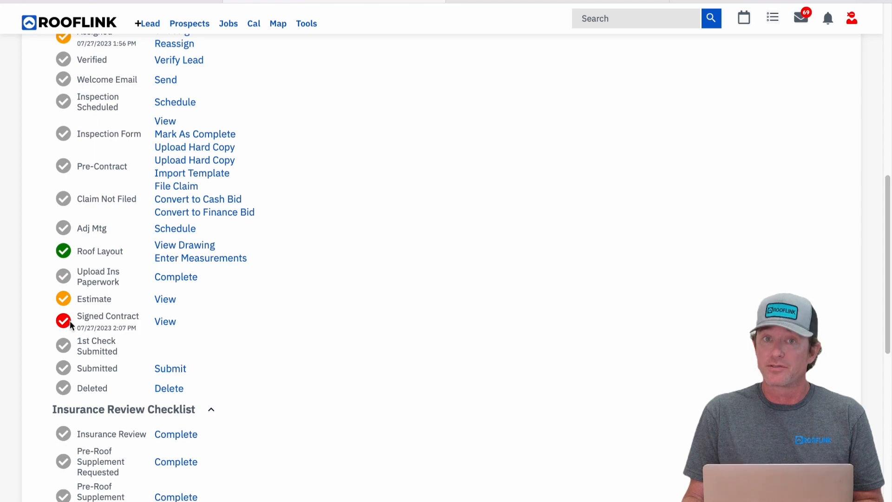
Step: Open the signed contract PDF stored in the job's documents
{"action": "scroll", "coordinate": [356, 223], "scroll_direction": "up", "scroll_amount": 2}
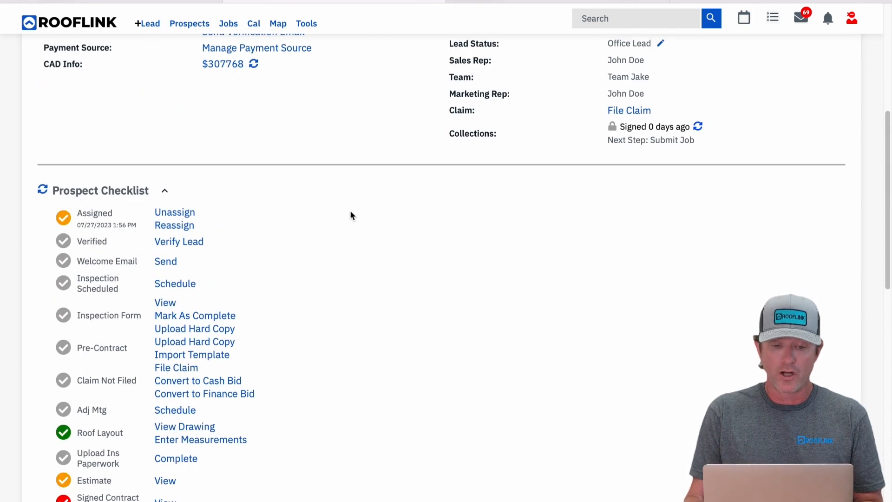
{"action": "scroll", "coordinate": [302, 168], "scroll_direction": "up", "scroll_amount": 5}
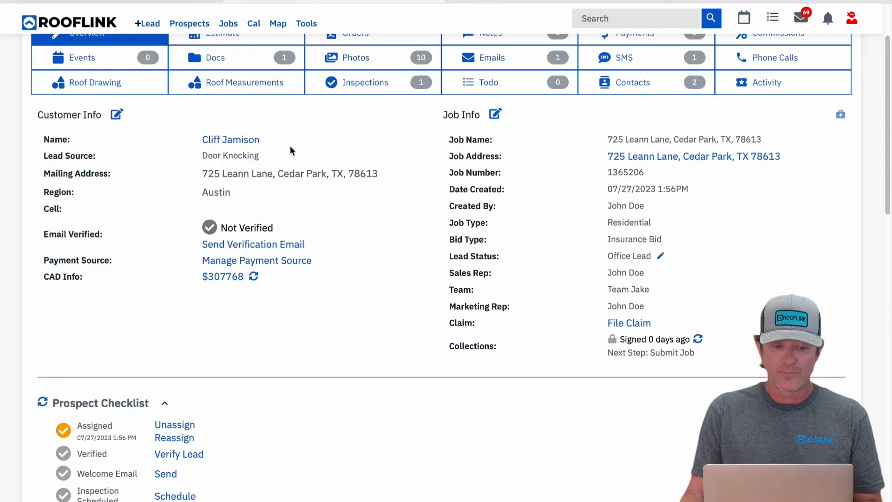
{"action": "left_click", "coordinate": [254, 62]}
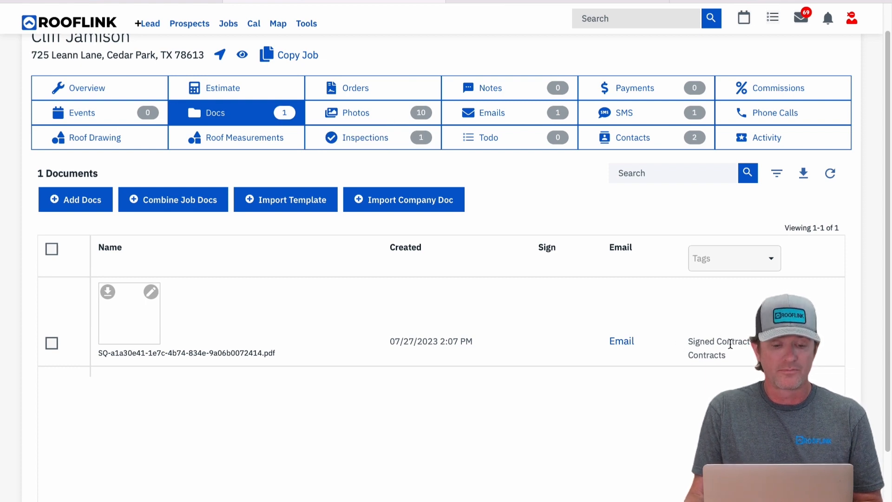
{"action": "left_click", "coordinate": [145, 321]}
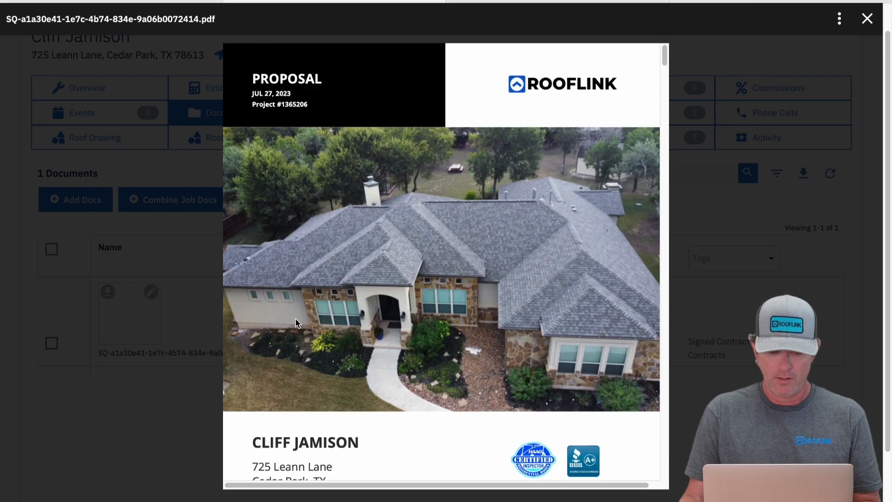
Step: Review the signed proposal's inspection photos, quote options, authorization choices, optional upgrades and signature, and close the document
{"action": "scroll", "coordinate": [366, 285], "scroll_direction": "down", "scroll_amount": 10}
{"action": "scroll", "coordinate": [366, 298], "scroll_direction": "down", "scroll_amount": 12}
{"action": "scroll", "coordinate": [371, 309], "scroll_direction": "down", "scroll_amount": 10}
{"action": "scroll", "coordinate": [370, 308], "scroll_direction": "down", "scroll_amount": 12}
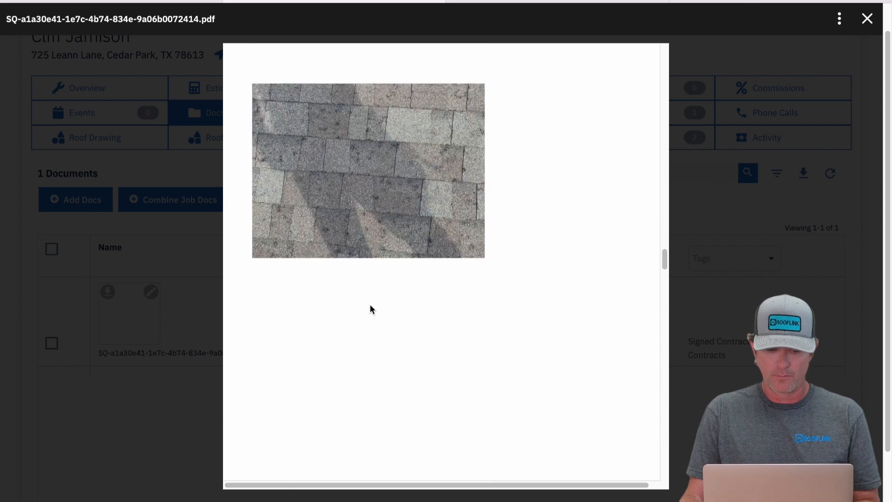
{"action": "scroll", "coordinate": [371, 309], "scroll_direction": "down", "scroll_amount": 15}
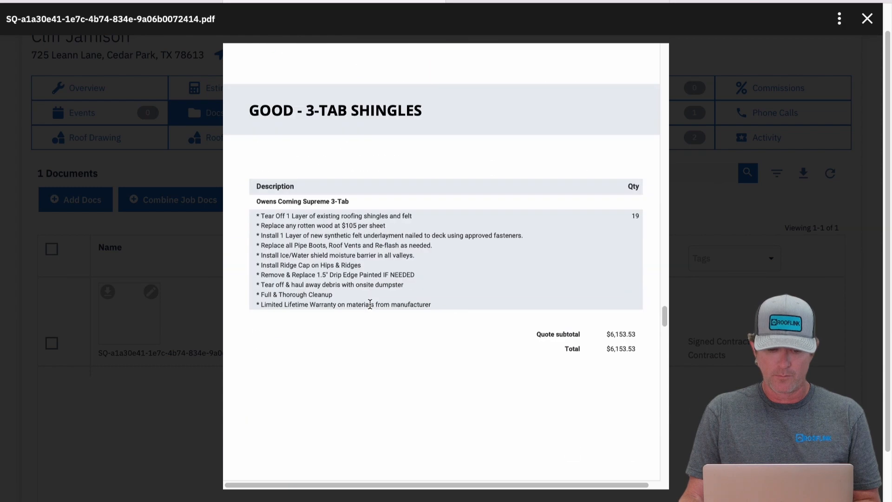
{"action": "scroll", "coordinate": [369, 304], "scroll_direction": "down", "scroll_amount": 15}
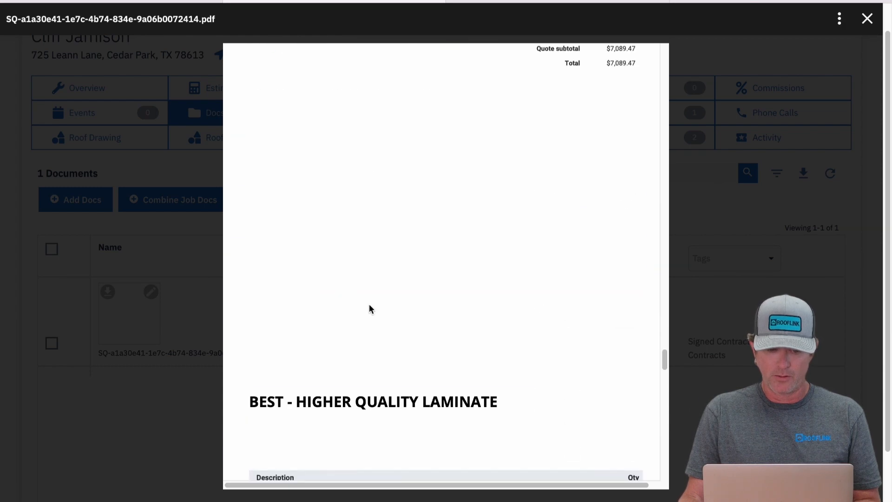
{"action": "scroll", "coordinate": [376, 305], "scroll_direction": "down", "scroll_amount": 6}
{"action": "scroll", "coordinate": [383, 302], "scroll_direction": "down", "scroll_amount": 6}
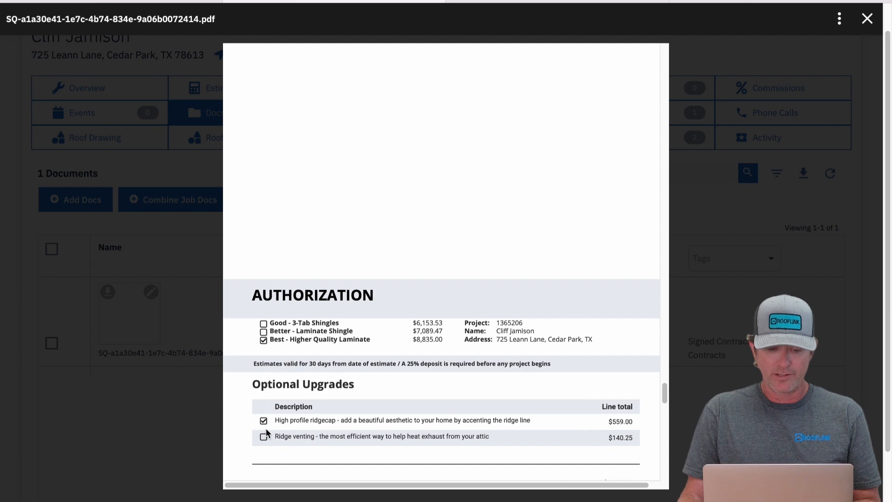
{"action": "scroll", "coordinate": [378, 404], "scroll_direction": "down", "scroll_amount": 9}
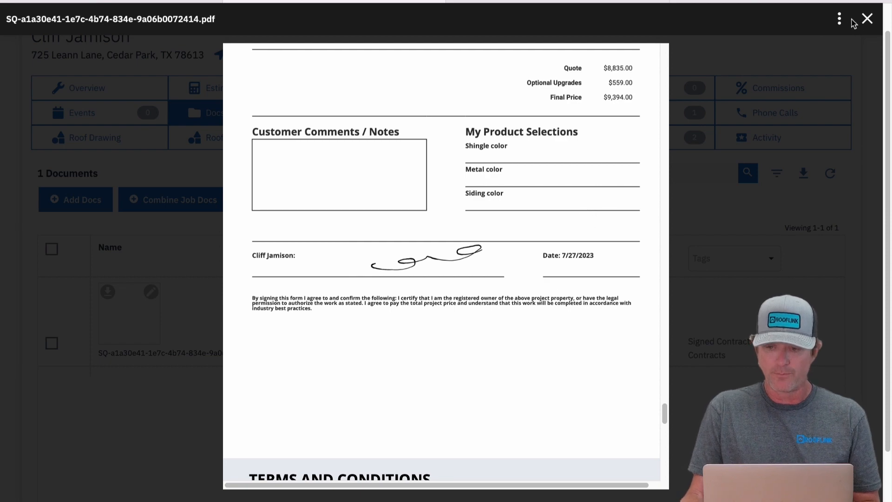
{"action": "left_click", "coordinate": [867, 20]}
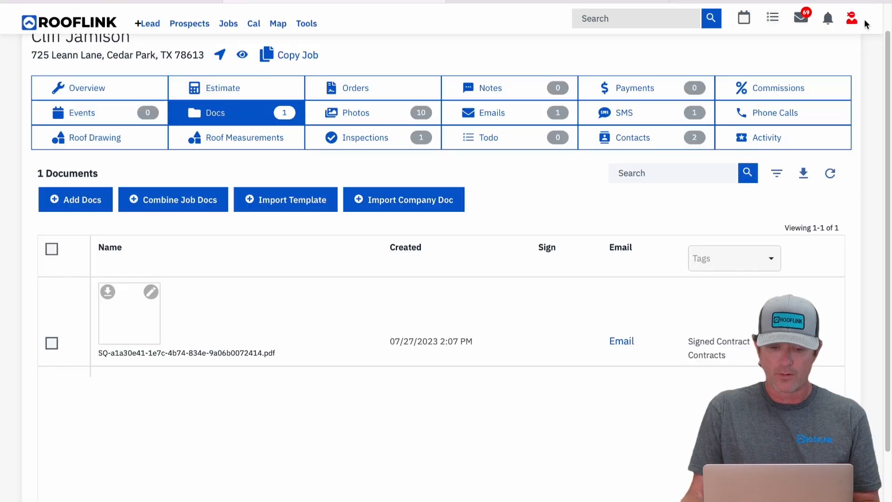
Step: Create a material order from the roof drawing with the Owens Corning Duration- Rizer Ridge template and ABC Supply as supplier
{"action": "left_click", "coordinate": [92, 87]}
{"action": "scroll", "coordinate": [264, 251], "scroll_direction": "down", "scroll_amount": 15}
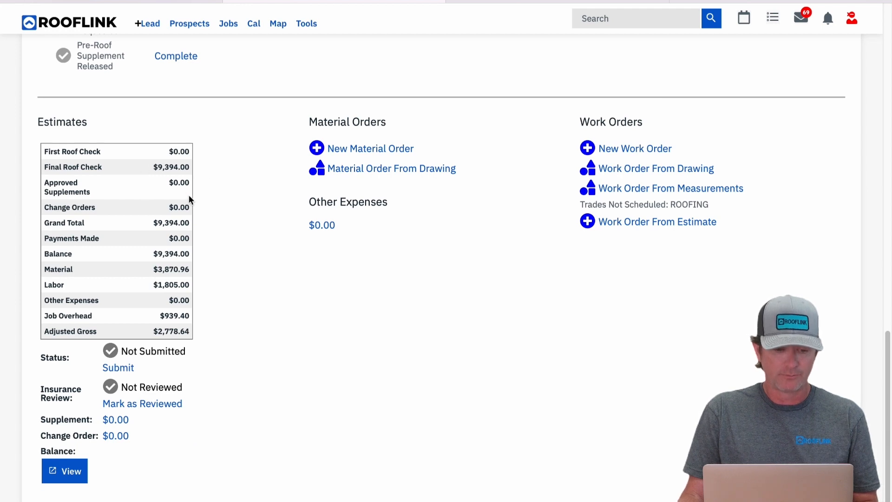
{"action": "left_click", "coordinate": [352, 174]}
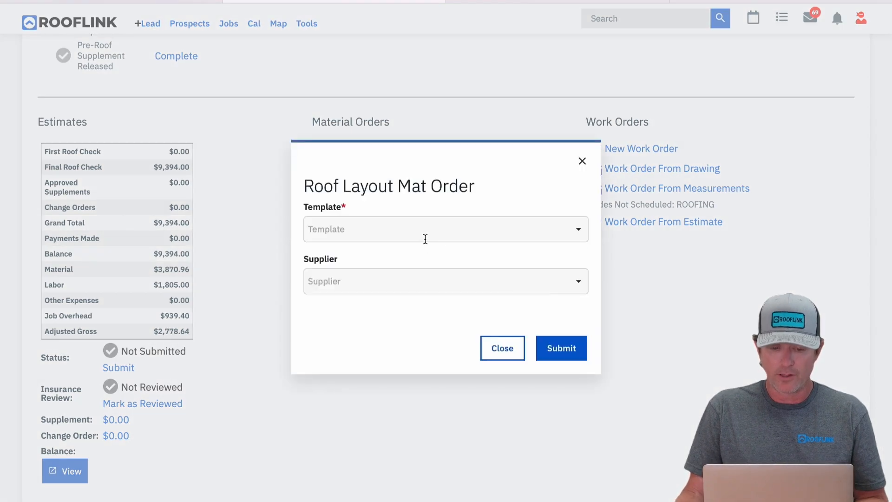
{"action": "left_click", "coordinate": [407, 236]}
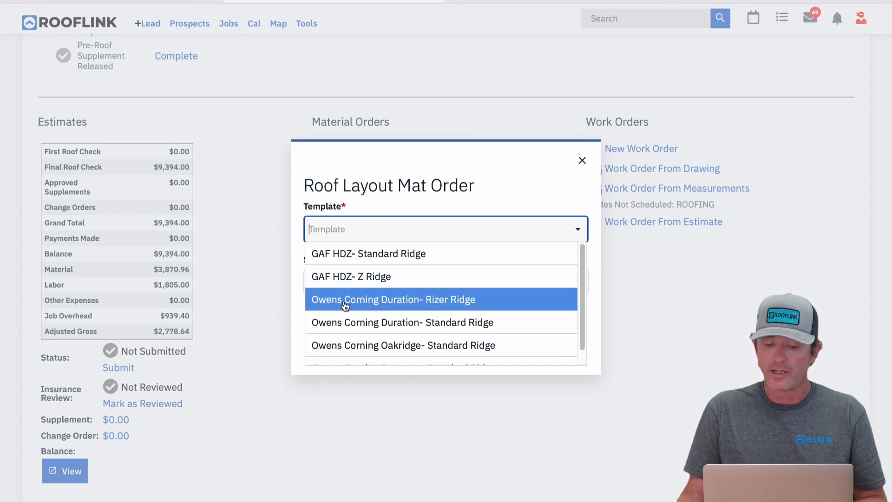
{"action": "left_click", "coordinate": [431, 306]}
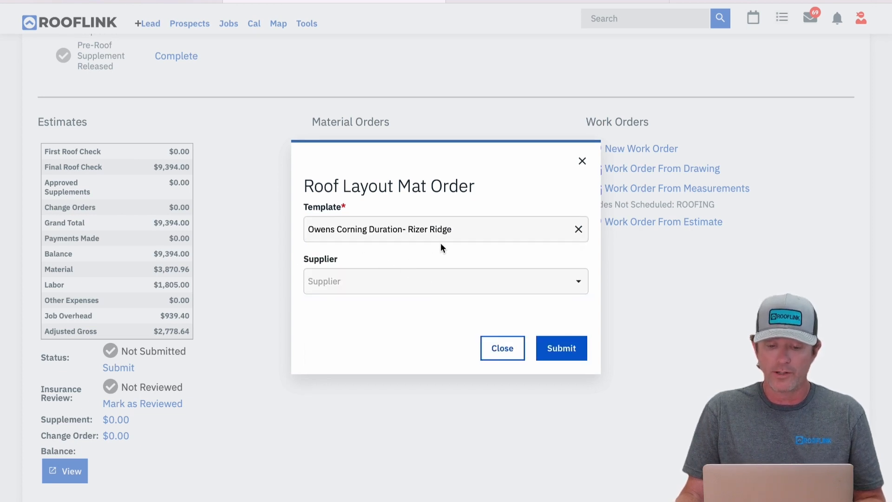
{"action": "left_click", "coordinate": [379, 284]}
{"action": "left_click", "coordinate": [376, 312]}
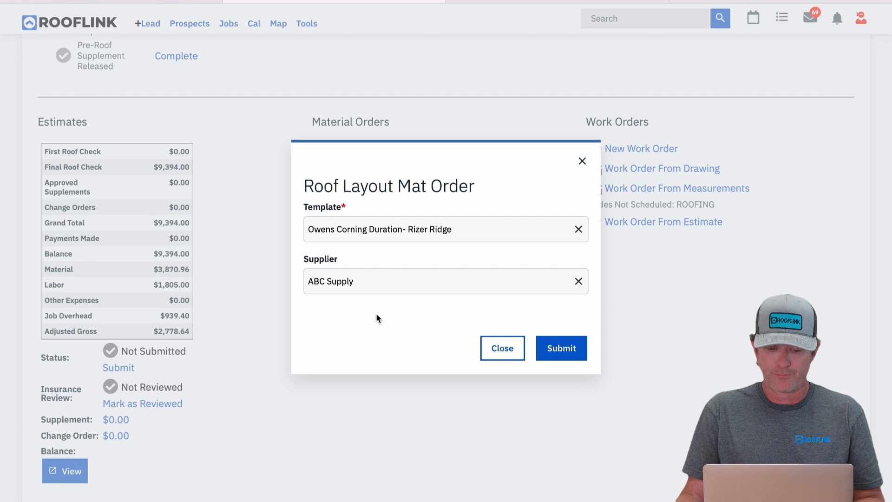
{"action": "left_click", "coordinate": [561, 355]}
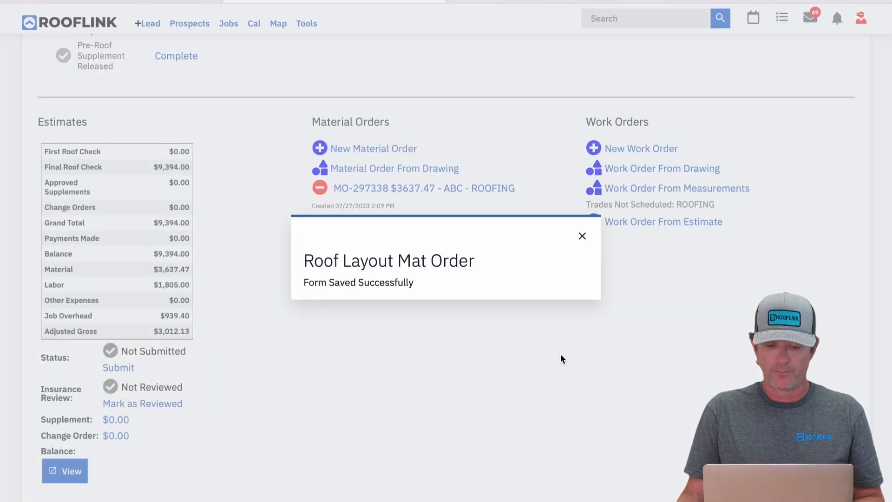
{"action": "left_click", "coordinate": [582, 237]}
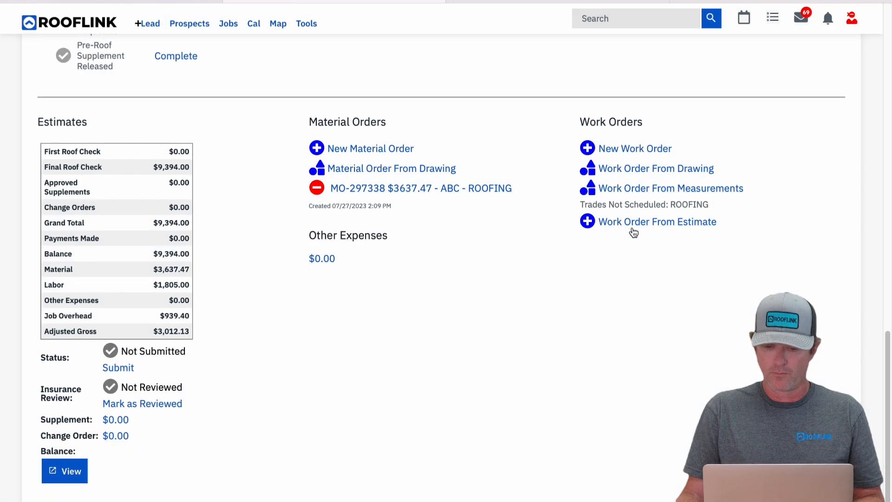
Step: Create a work order from the roof drawing using the Owens Corning Duration- Rizer Ridge template
{"action": "left_click", "coordinate": [649, 170]}
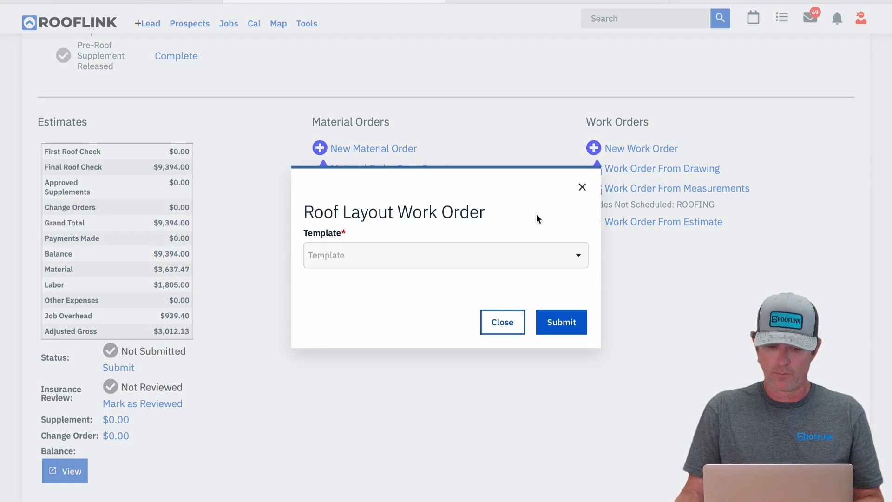
{"action": "left_click", "coordinate": [416, 263]}
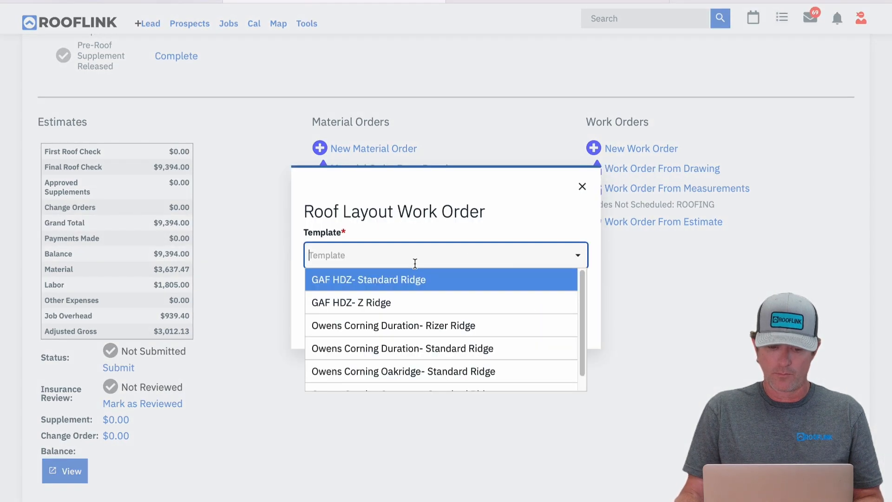
{"action": "left_click", "coordinate": [412, 349]}
{"action": "left_click", "coordinate": [462, 256]}
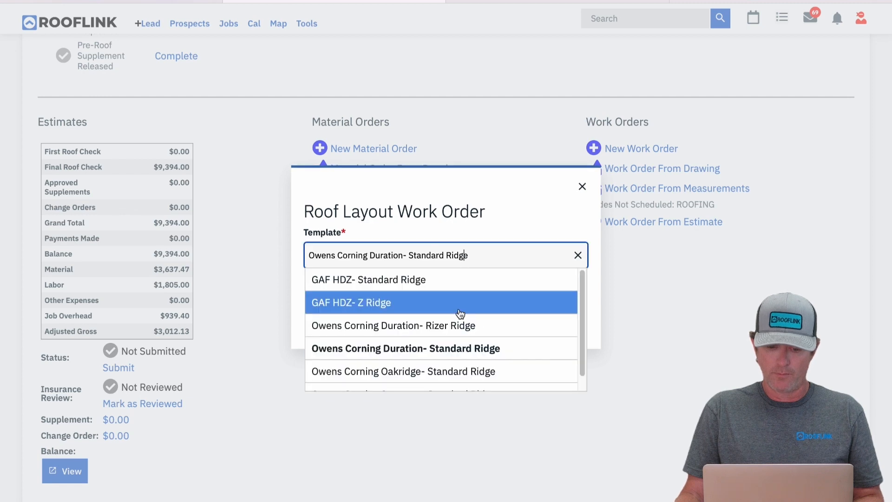
{"action": "left_click", "coordinate": [435, 331]}
{"action": "left_click", "coordinate": [554, 328]}
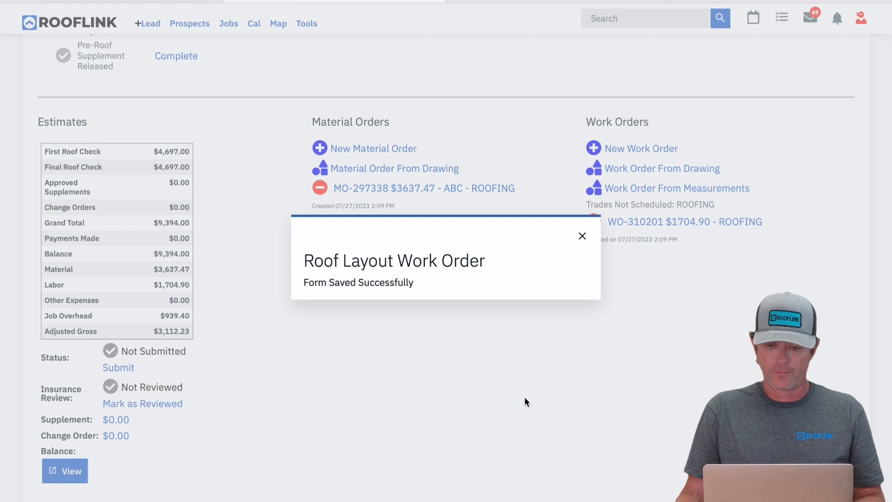
{"action": "left_click", "coordinate": [581, 236]}
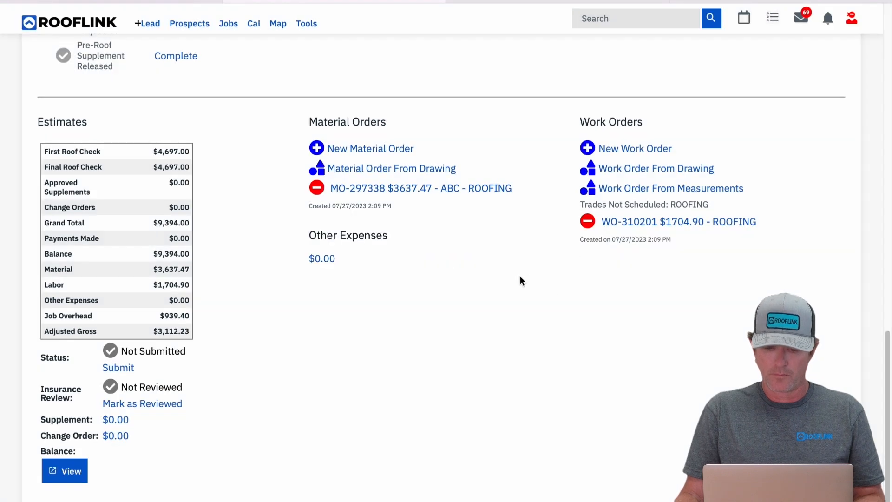